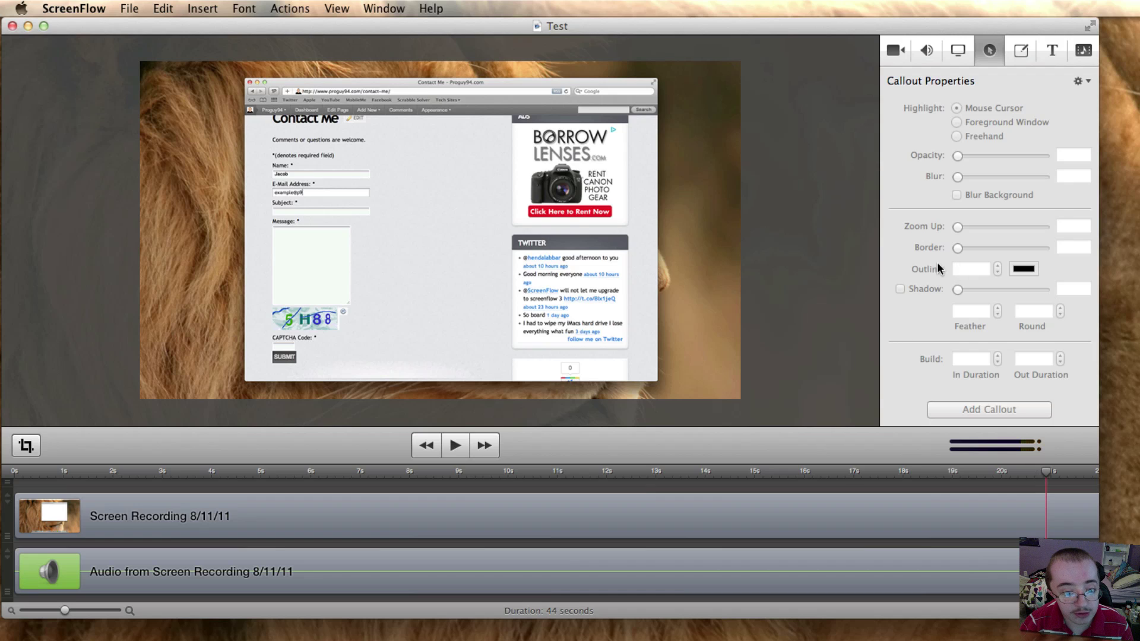
# Show the Video properties in the inspector and review the 44-second clip and its audio track
pyautogui.click(892, 52)
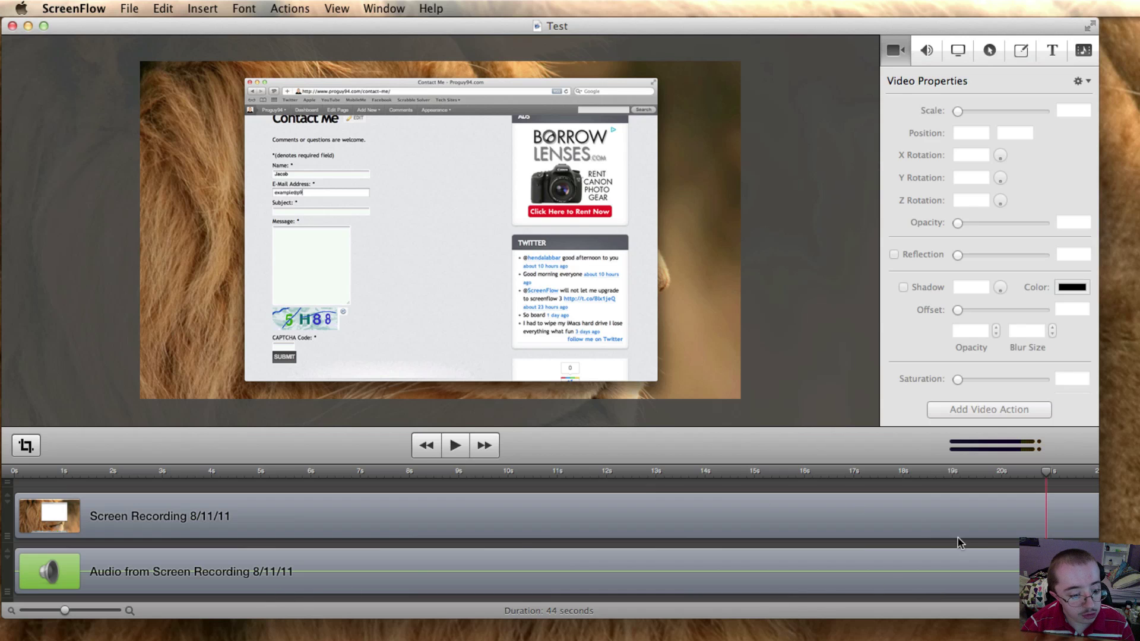
pyautogui.hscroll(10, 967, 540)
pyautogui.hscroll(-10, 968, 543)
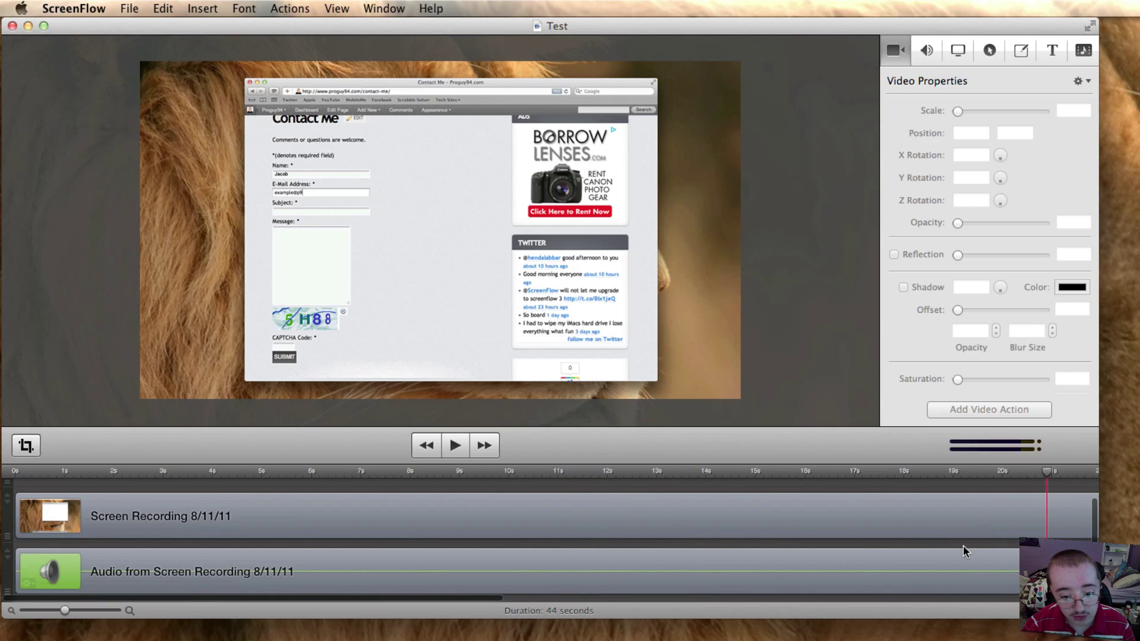
pyautogui.scroll(-2, 963, 545)
pyautogui.scroll(2, 960, 546)
pyautogui.hscroll(5, 962, 545)
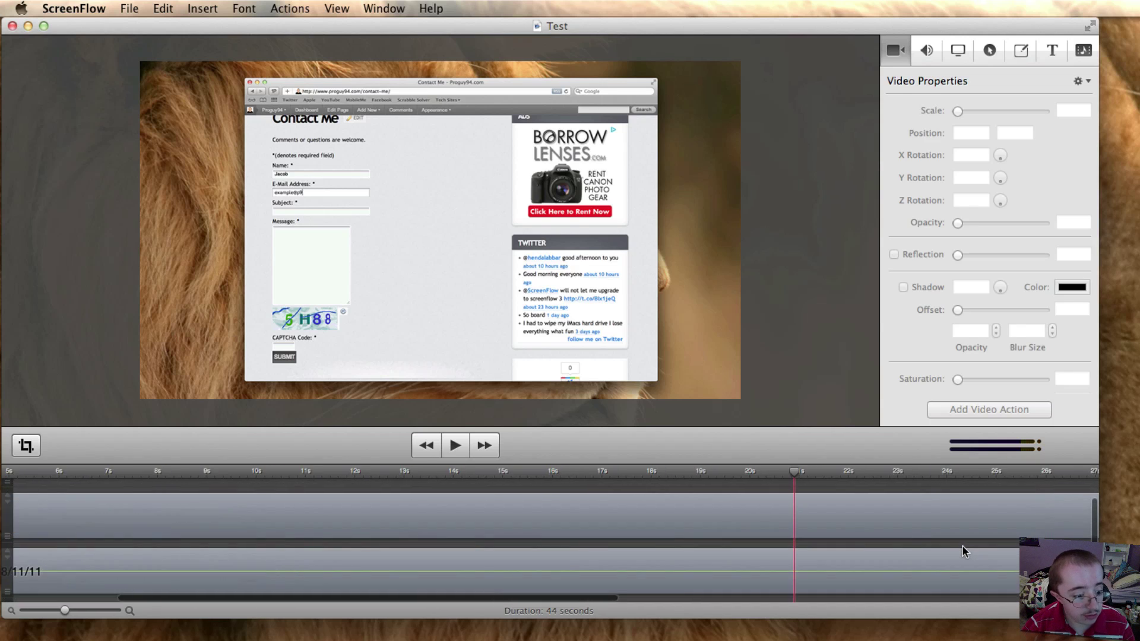
pyautogui.hscroll(15, 971, 545)
pyautogui.hscroll(-20, 974, 546)
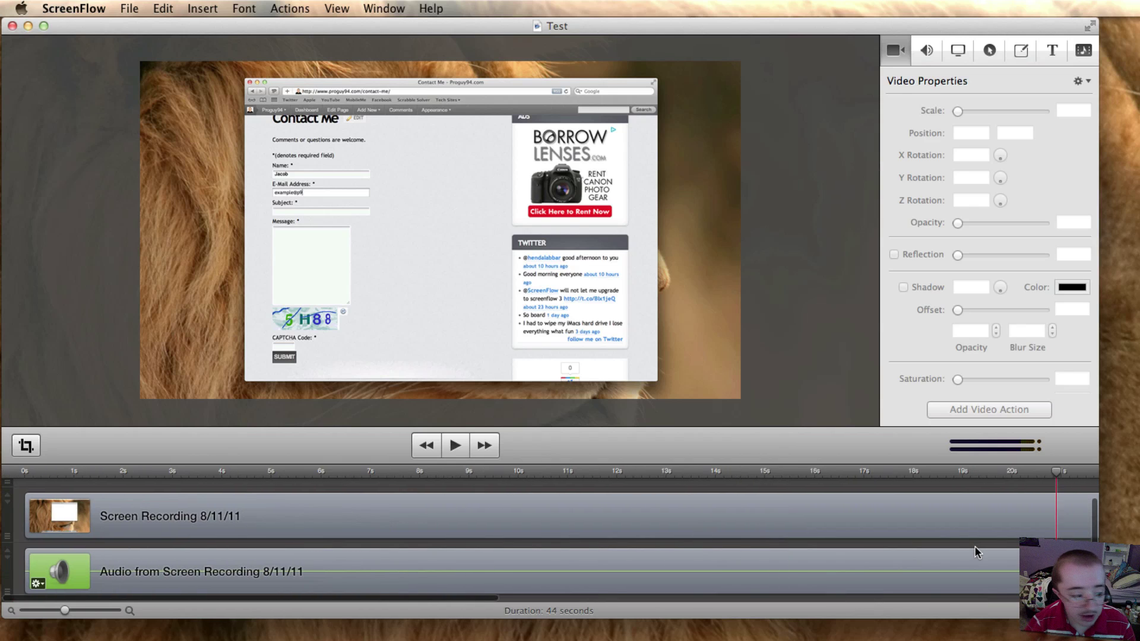
pyautogui.scroll(3, 1002, 545)
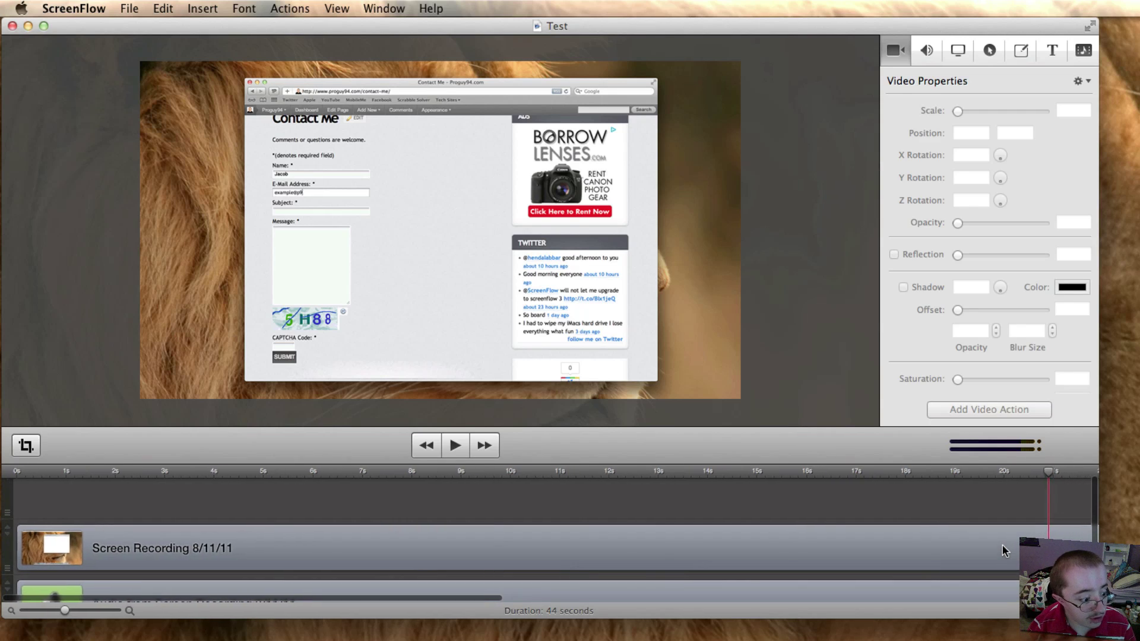
pyautogui.scroll(-3, 721, 505)
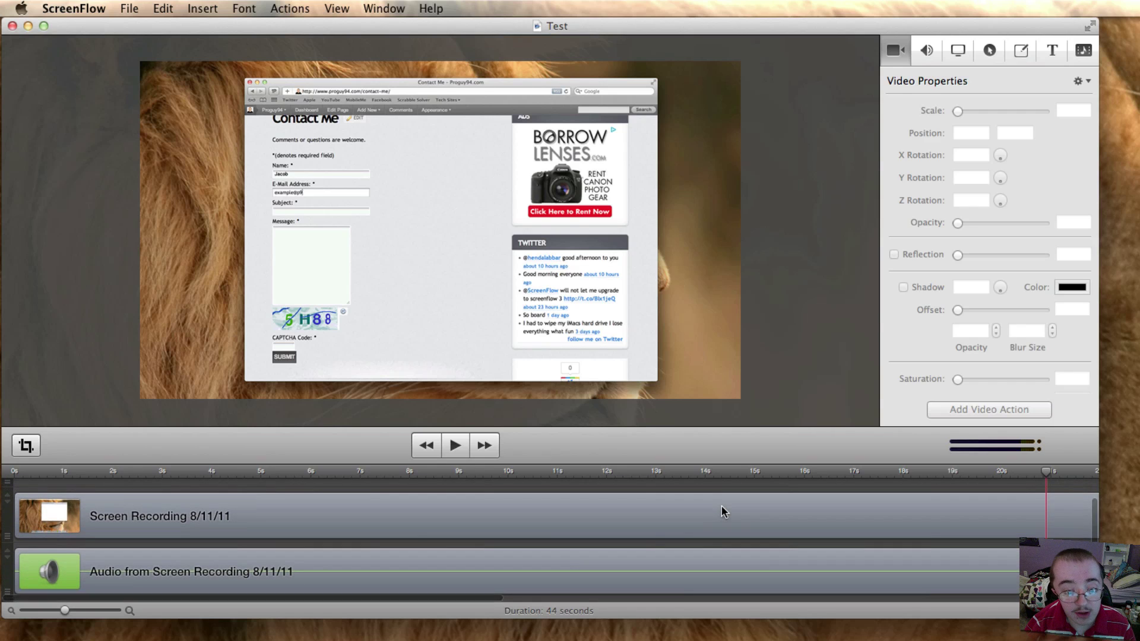
pyautogui.click(1091, 27)
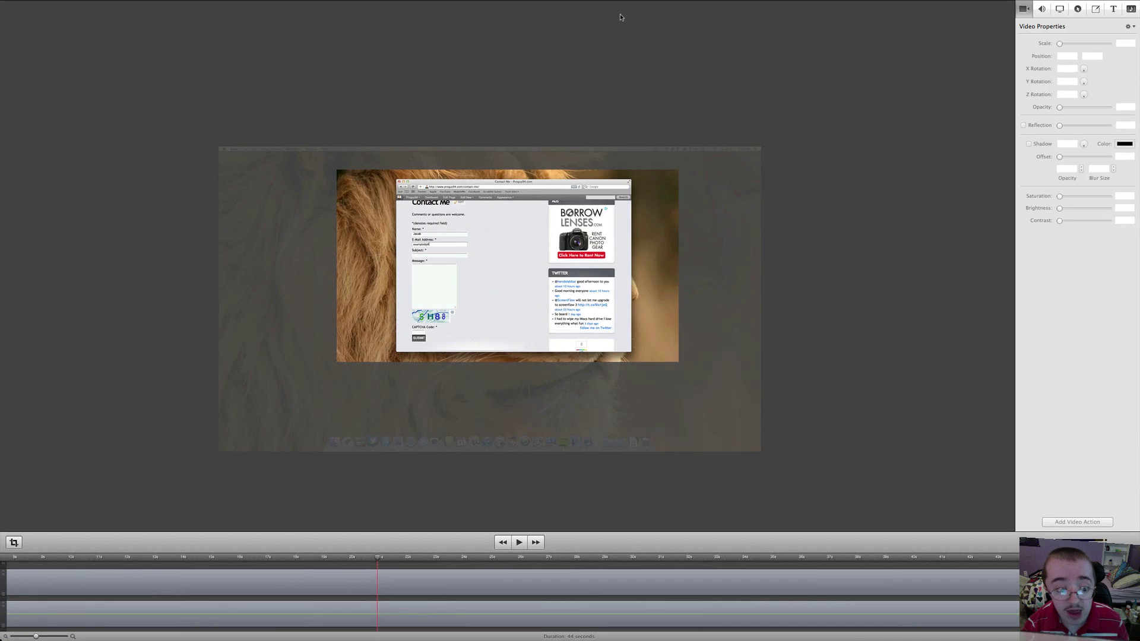
pyautogui.moveTo(191, 2)
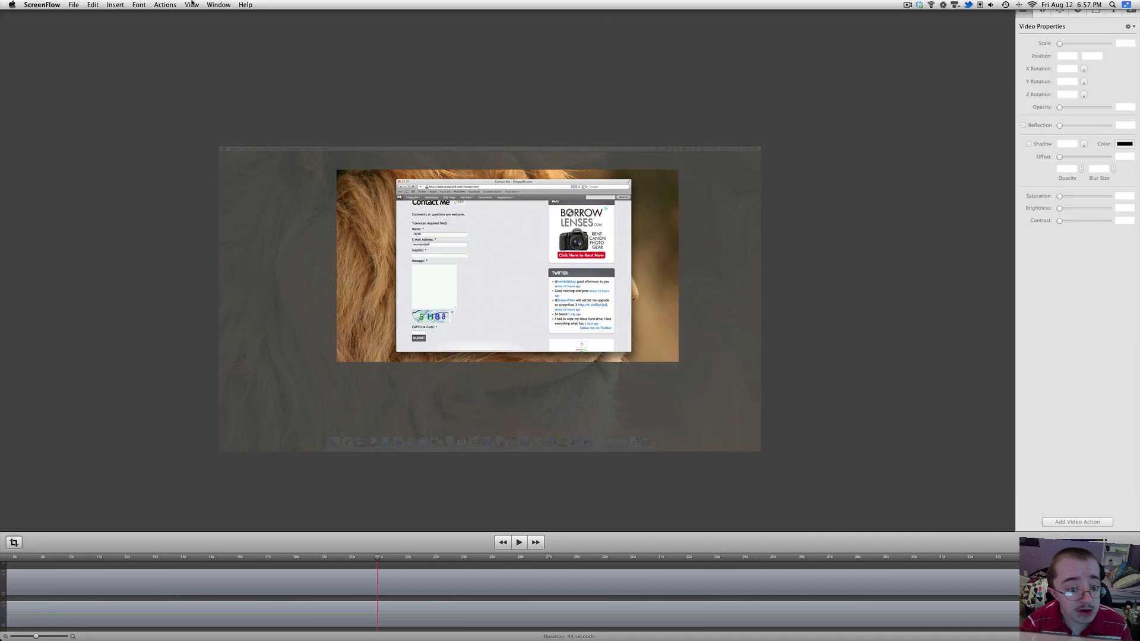
pyautogui.click(225, 4)
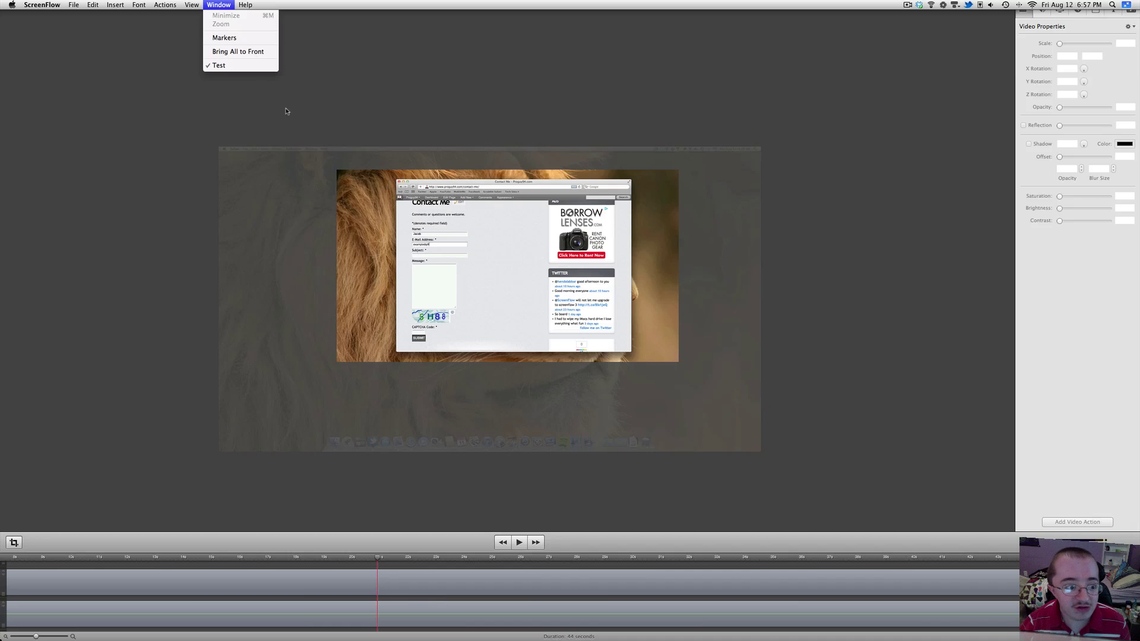
pyautogui.click(378, 116)
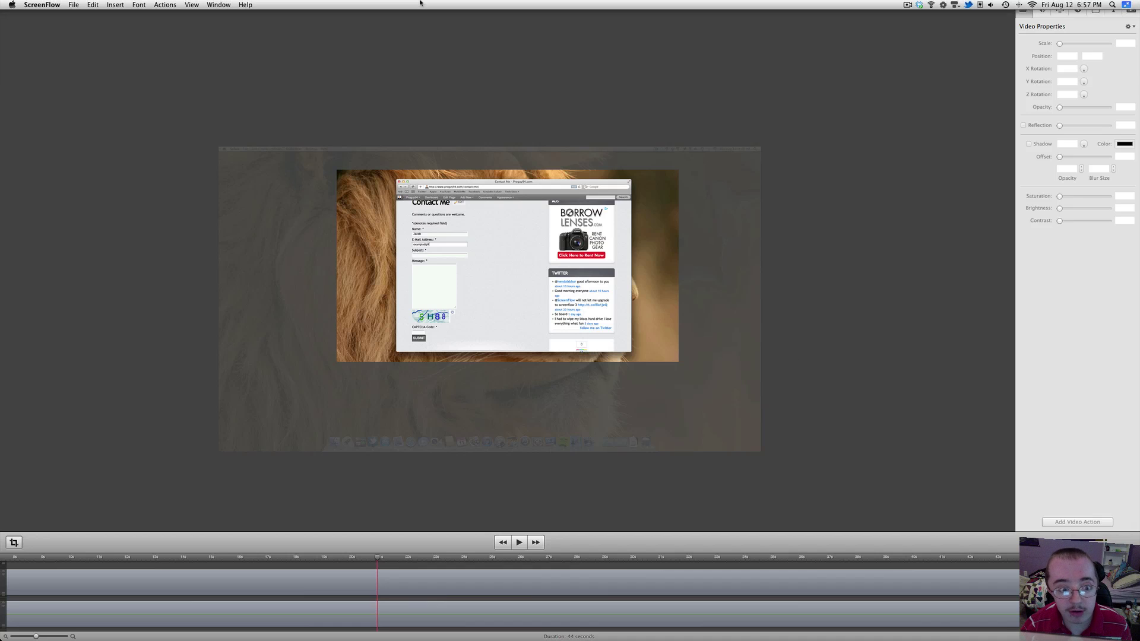
pyautogui.click(73, 5)
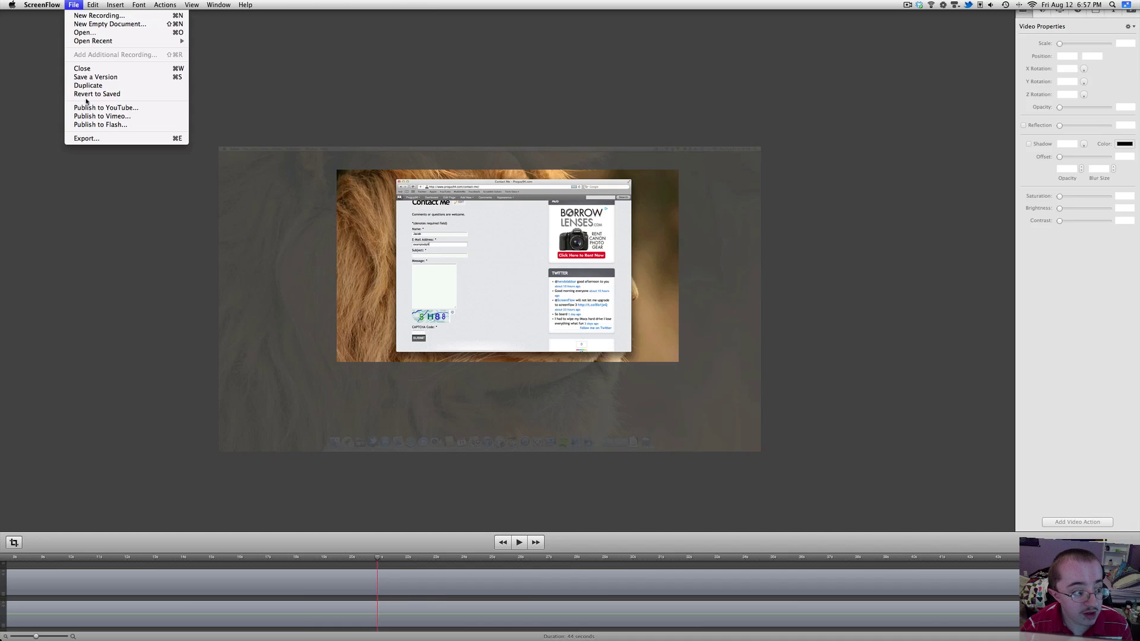
pyautogui.click(101, 160)
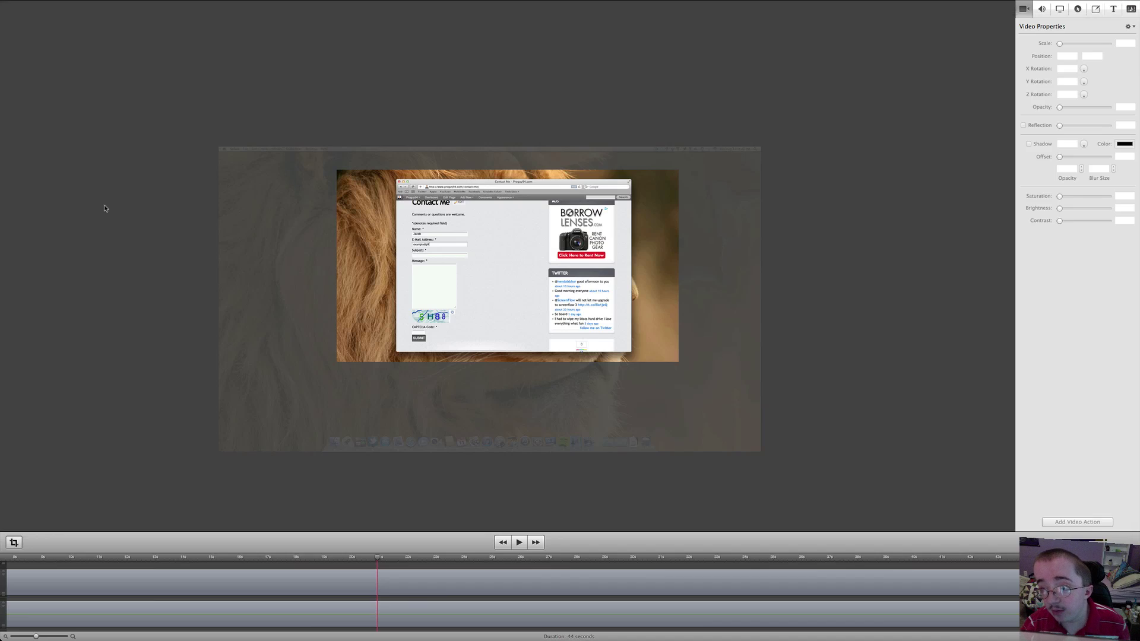
pyautogui.click(1127, 4)
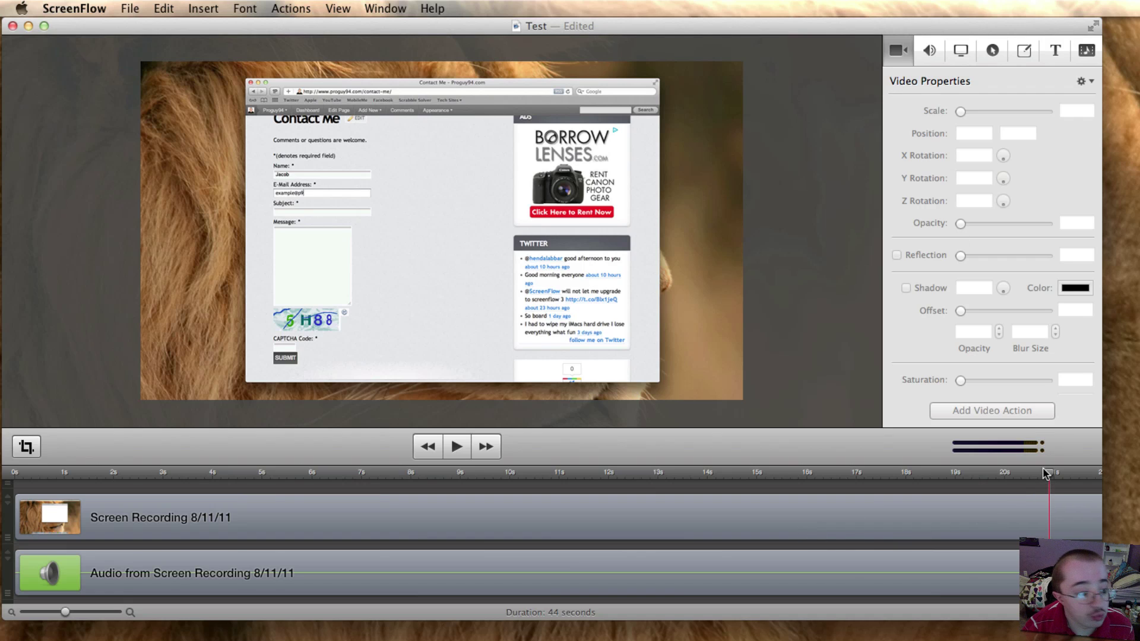
# Add a callout to the Screen Recording clip near 18–20 seconds, dimming the preview at 75%
pyautogui.moveTo(1049, 474); pyautogui.dragTo(911, 484)
pyautogui.click(991, 51)
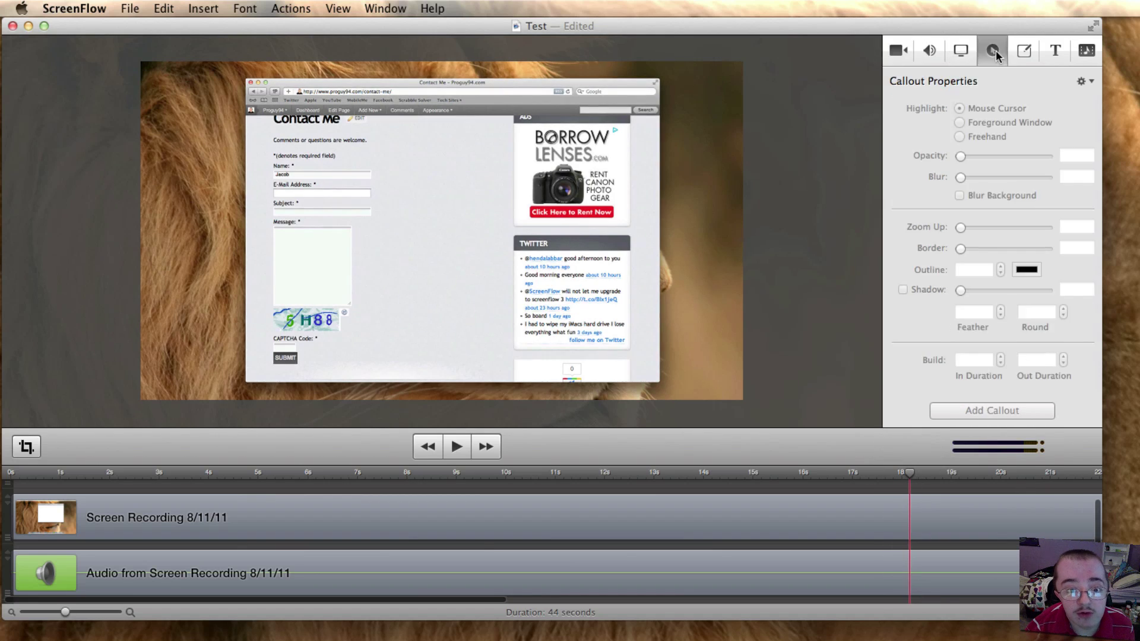
pyautogui.click(1011, 504)
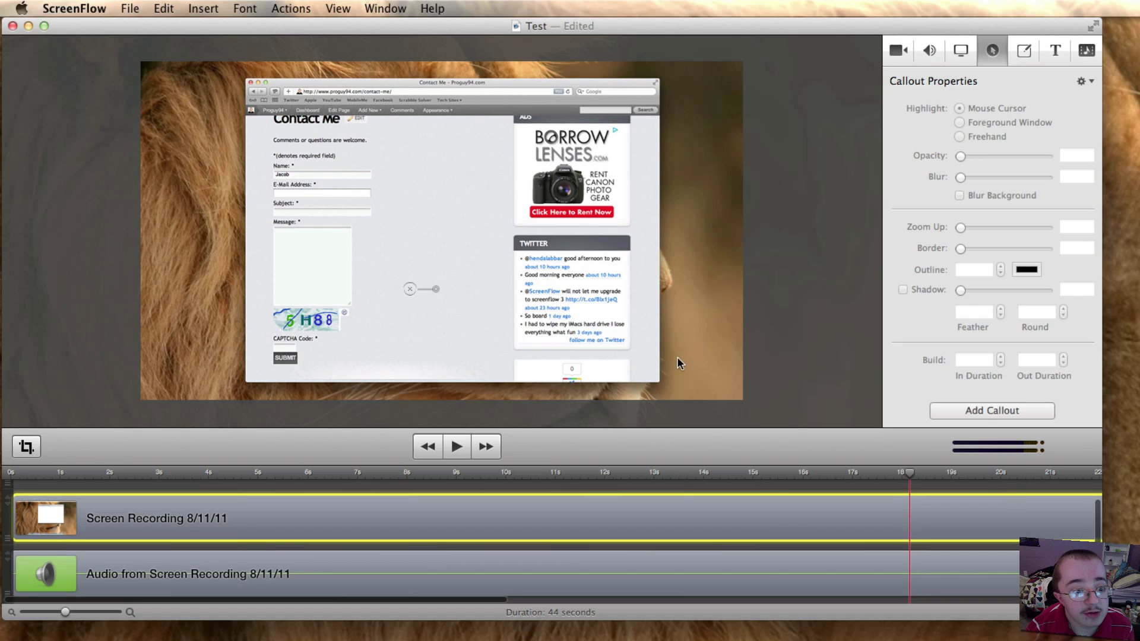
pyautogui.click(767, 571)
pyautogui.click(785, 517)
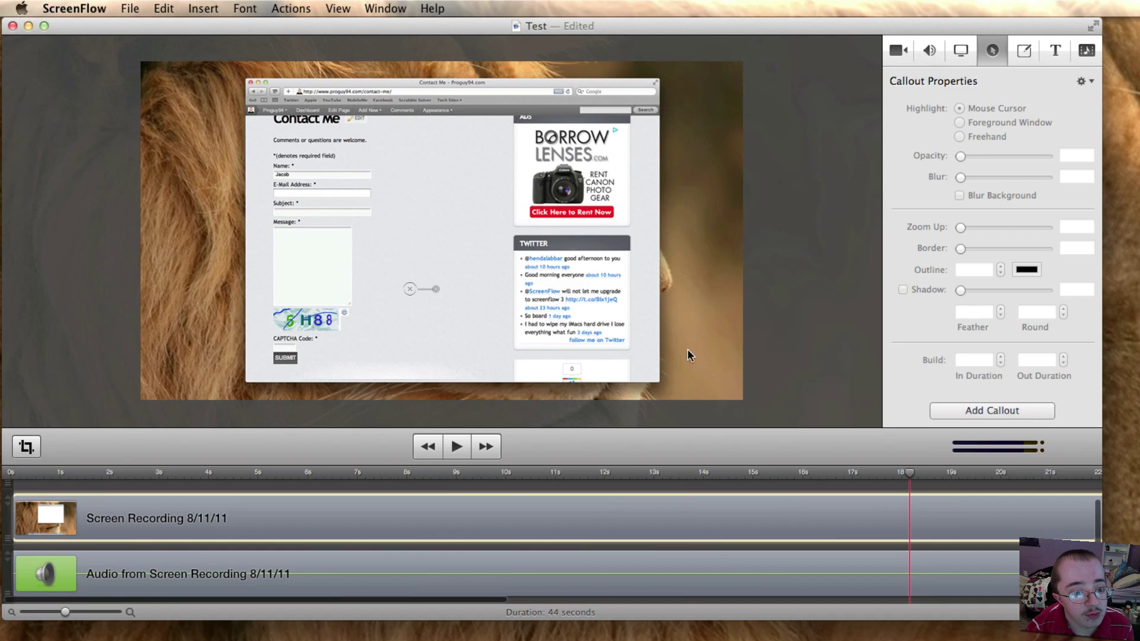
pyautogui.click(1046, 418)
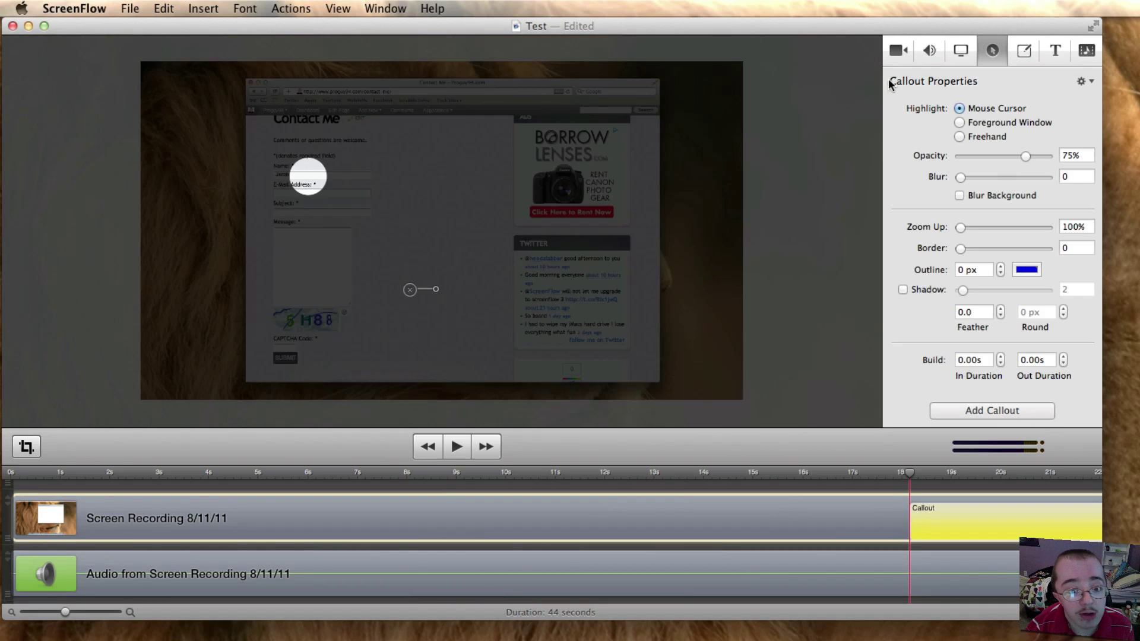
# Make the callout a rectangular freehand region over the E-mail Address field with blur 12.2 and opacity 0
pyautogui.click(960, 136)
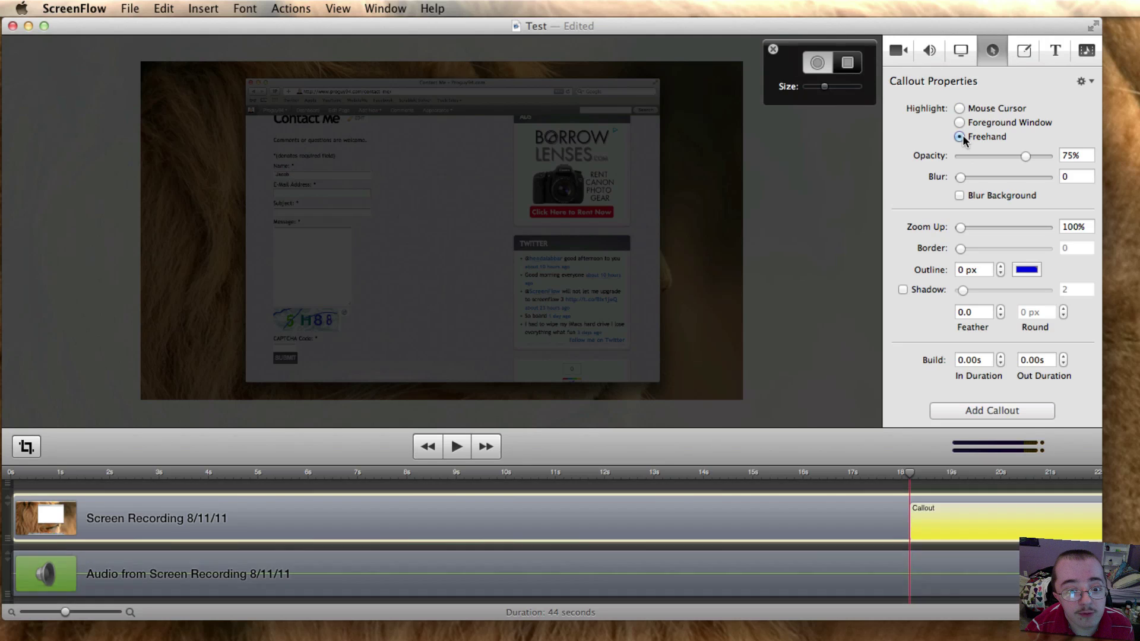
pyautogui.click(848, 65)
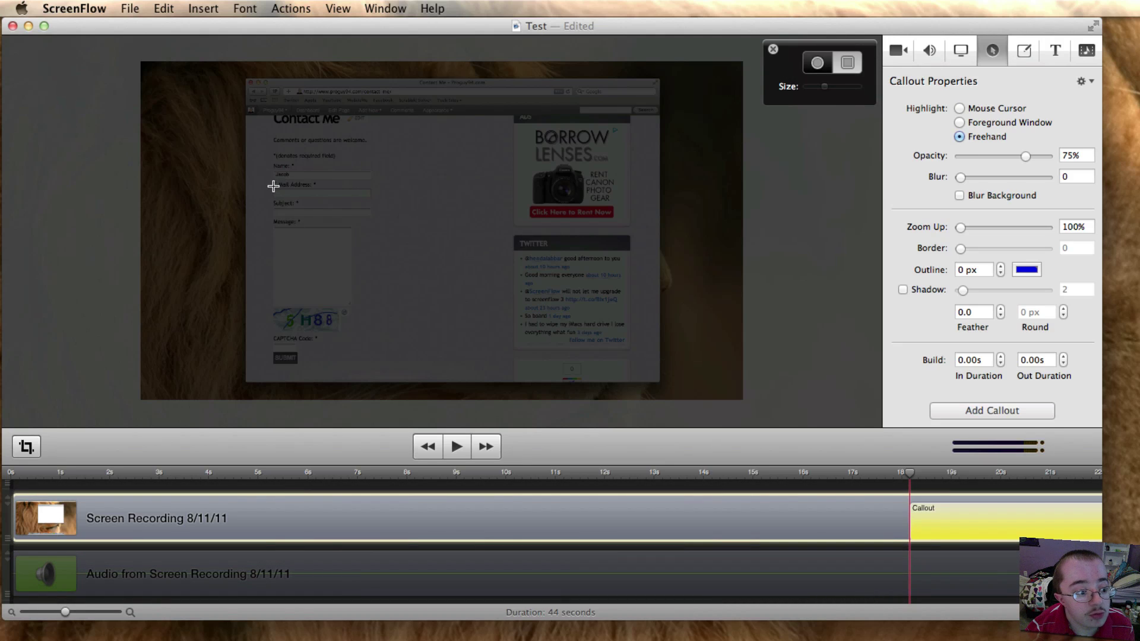
pyautogui.moveTo(273, 186); pyautogui.dragTo(372, 203)
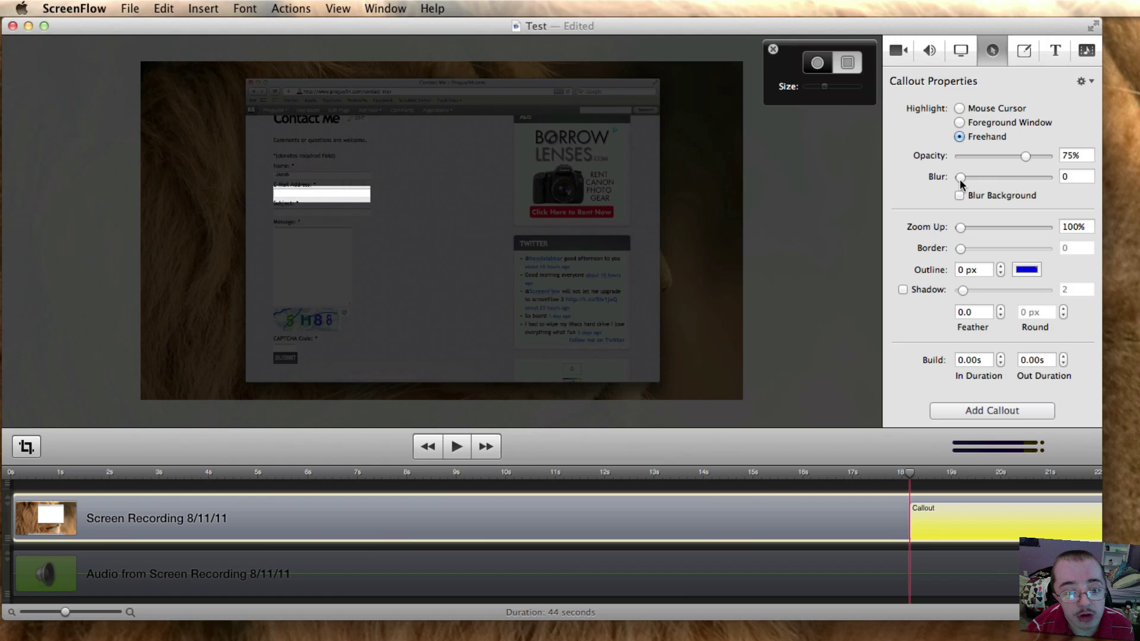
pyautogui.moveTo(960, 177); pyautogui.dragTo(911, 173)
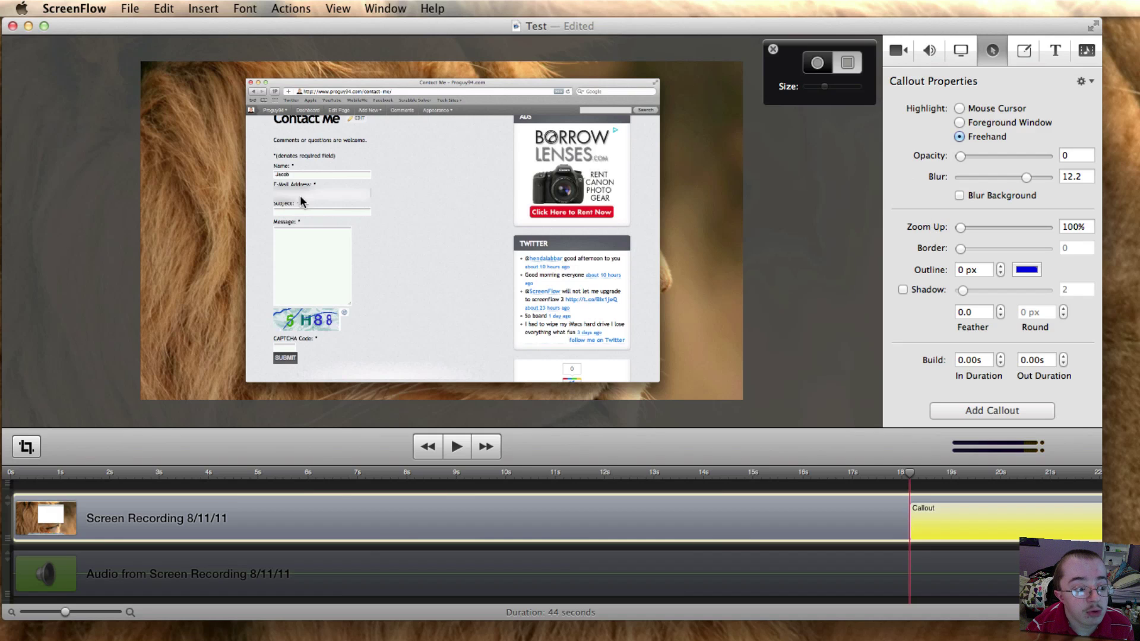
pyautogui.click(773, 50)
# Play back to check the blur, then drag the callout's end out to about 30 seconds
pyautogui.hscroll(5, 955, 504)
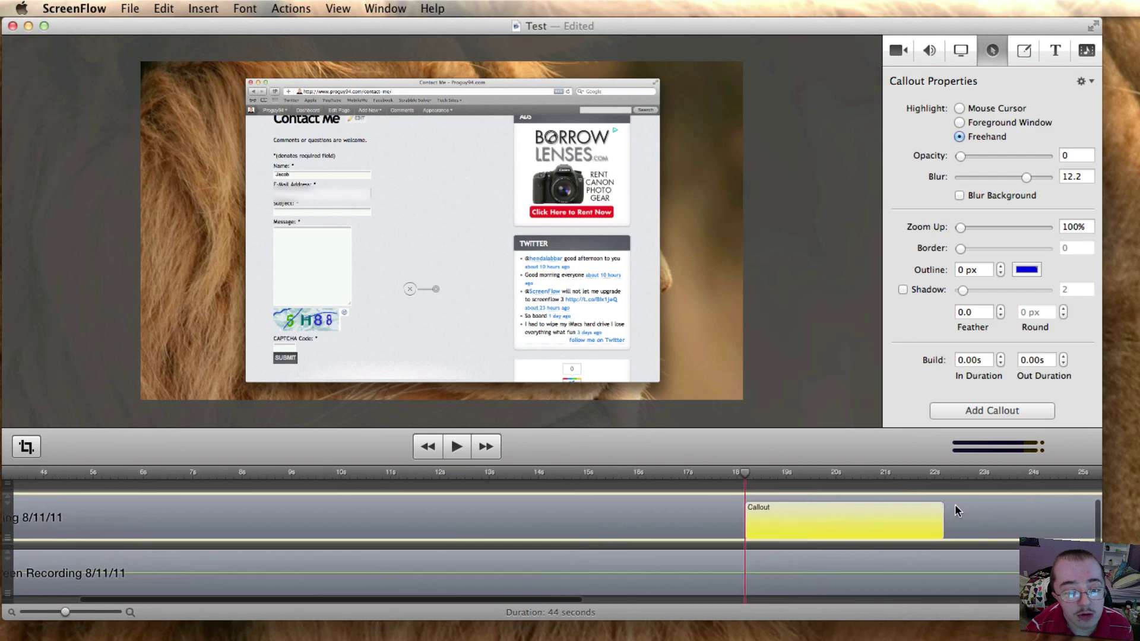
pyautogui.press('space')
pyautogui.hscroll(2, 929, 518)
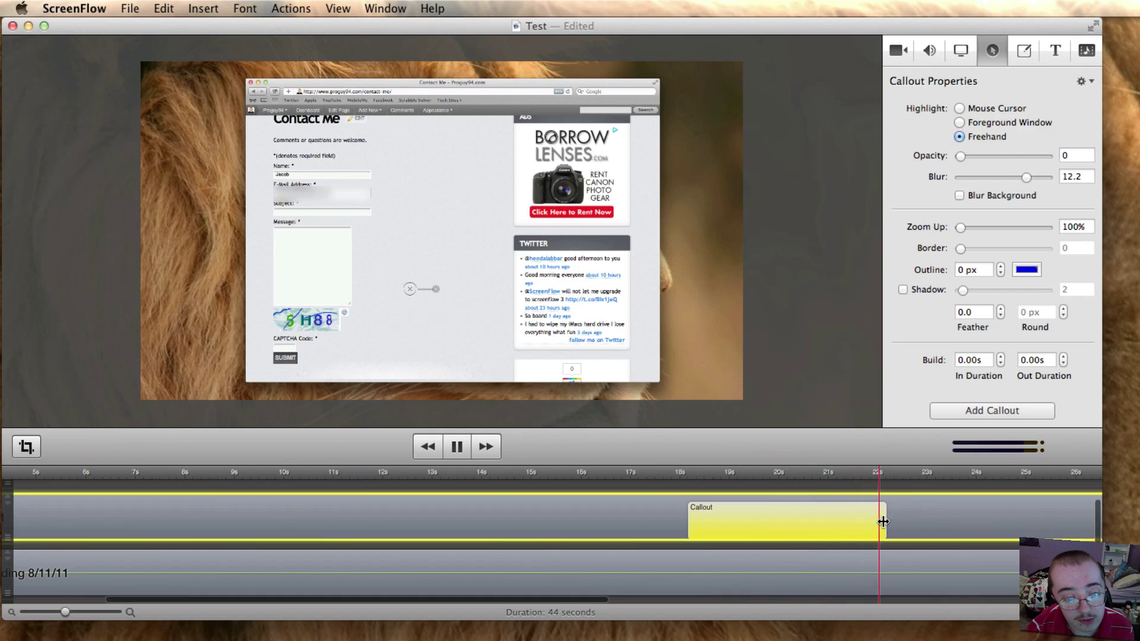
pyautogui.press('space')
pyautogui.moveTo(883, 522); pyautogui.dragTo(1095, 519)
pyautogui.press('space')
pyautogui.hscroll(5, 854, 499)
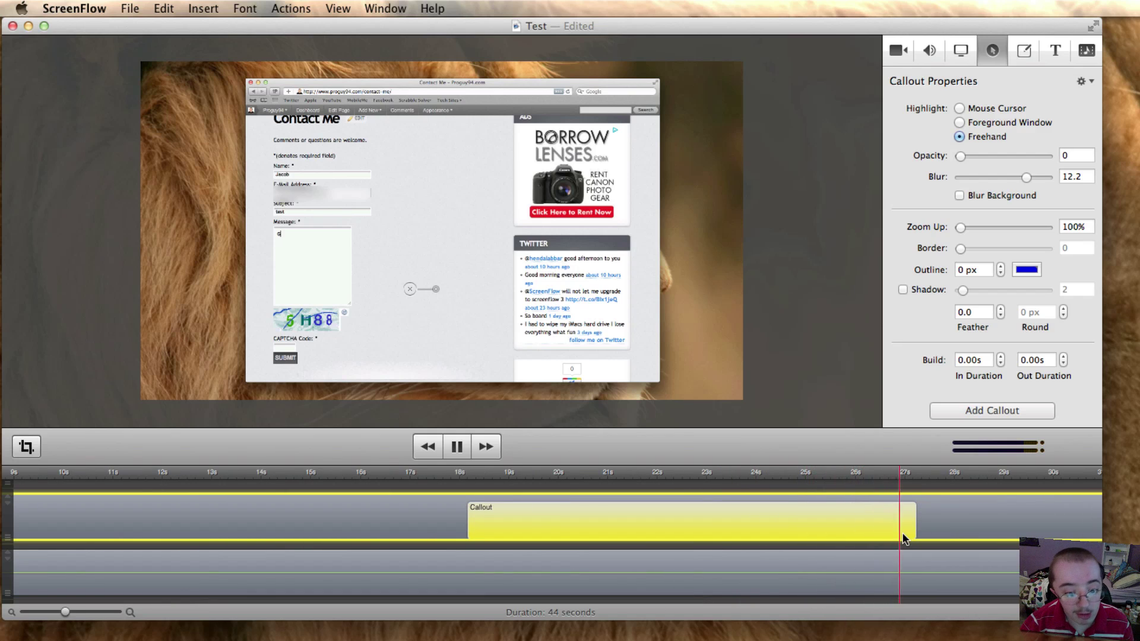
pyautogui.press('space')
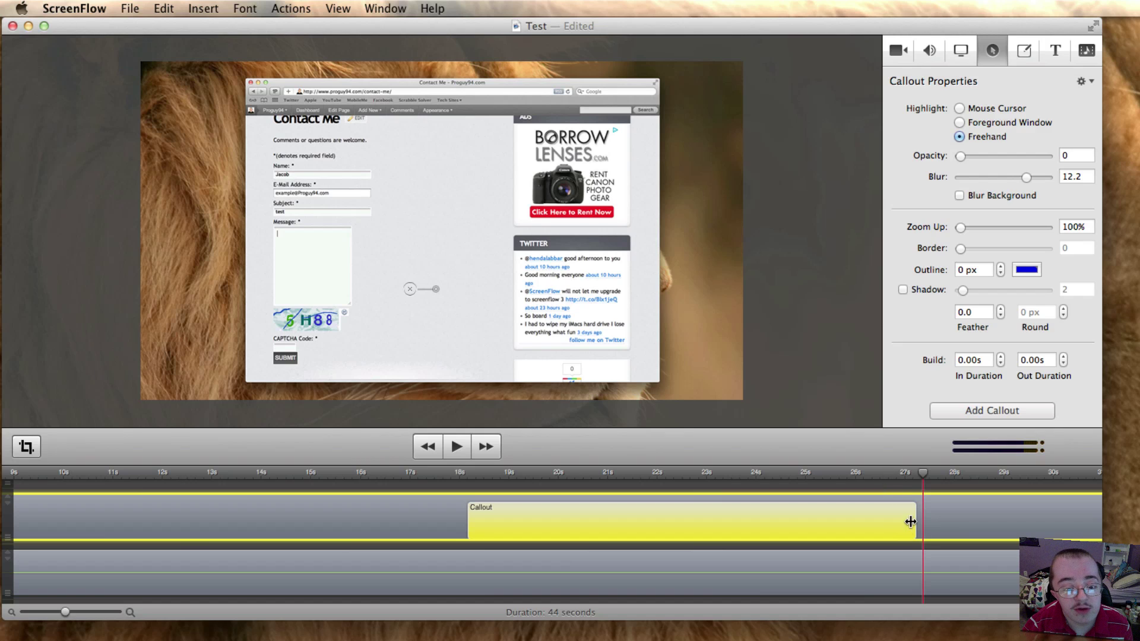
pyautogui.moveTo(911, 522); pyautogui.dragTo(1043, 535)
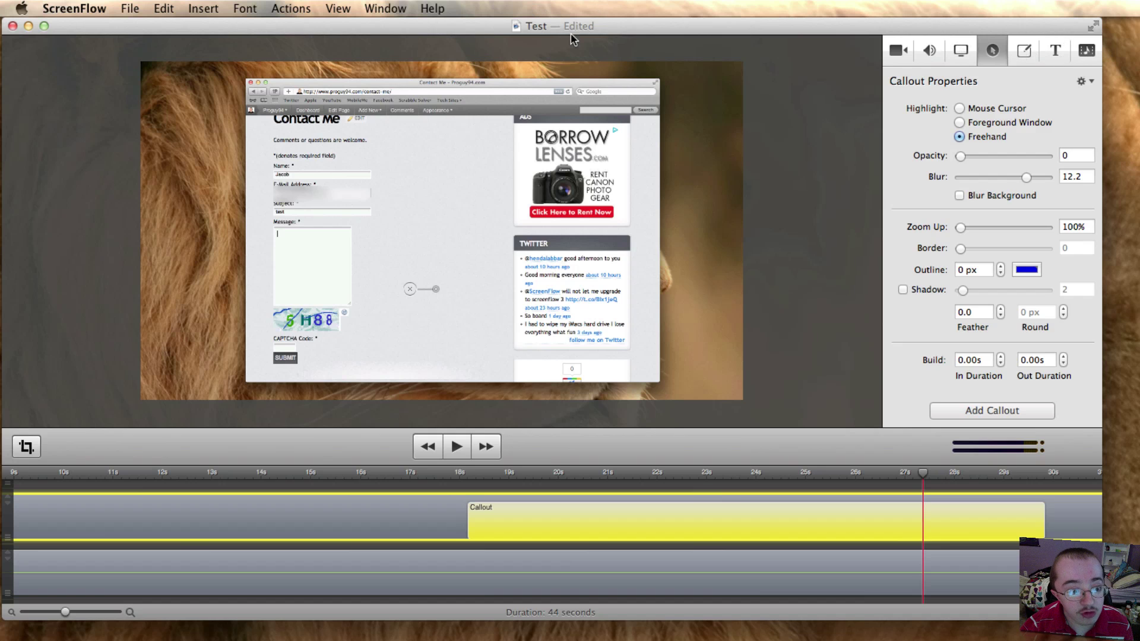
# Step back through two older saved versions, then exit version history with Done without restoring
pyautogui.click(599, 27)
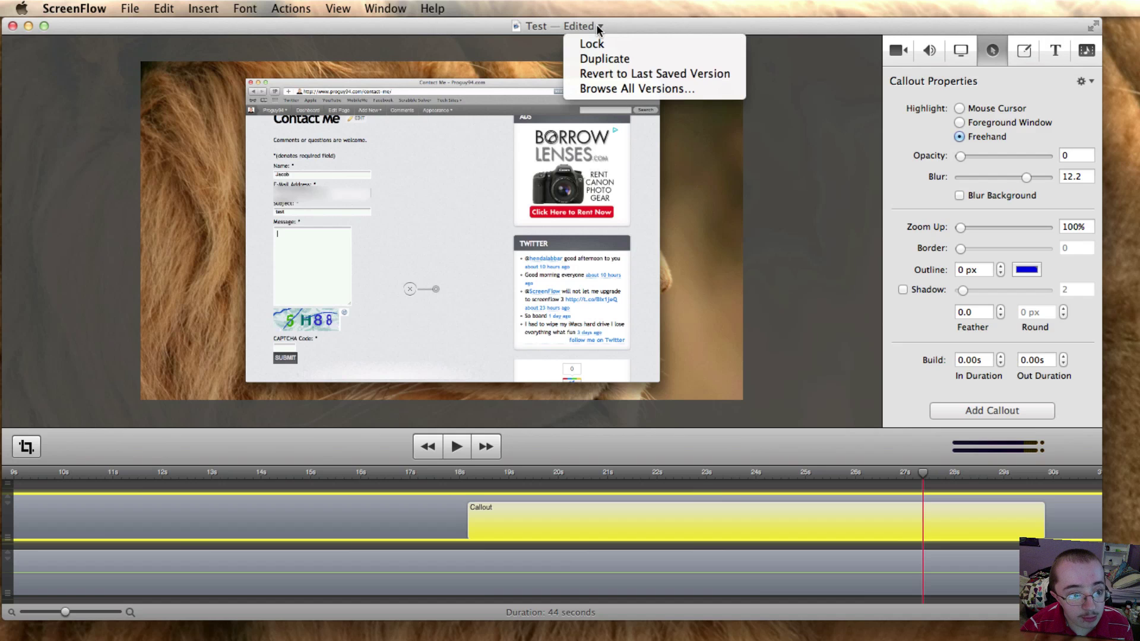
pyautogui.click(605, 86)
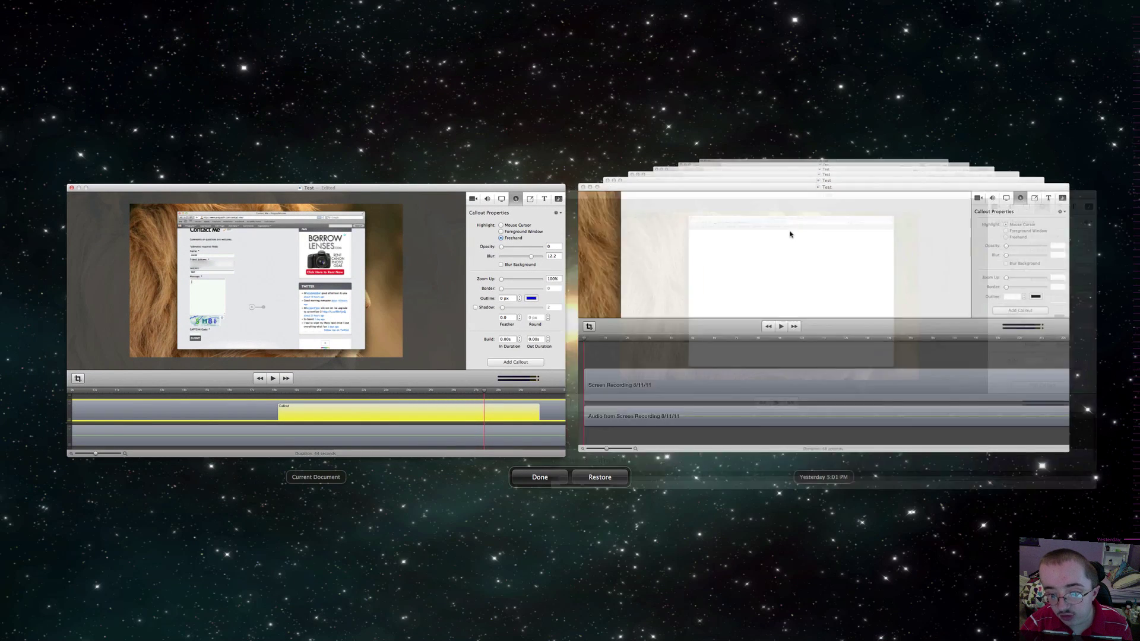
pyautogui.click(788, 175)
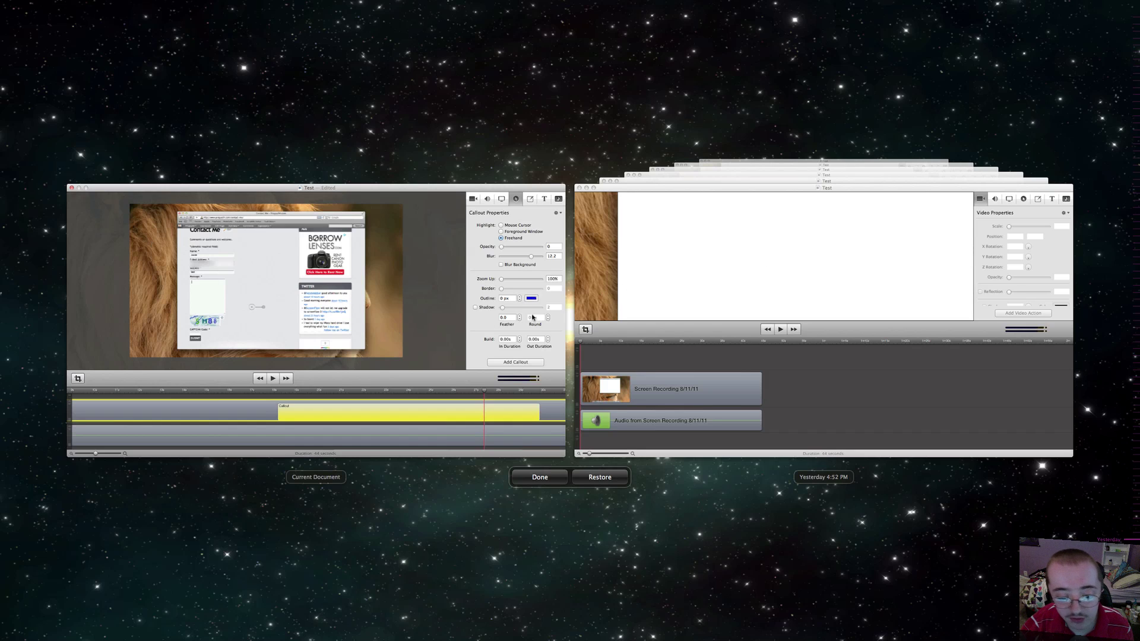
pyautogui.click(803, 181)
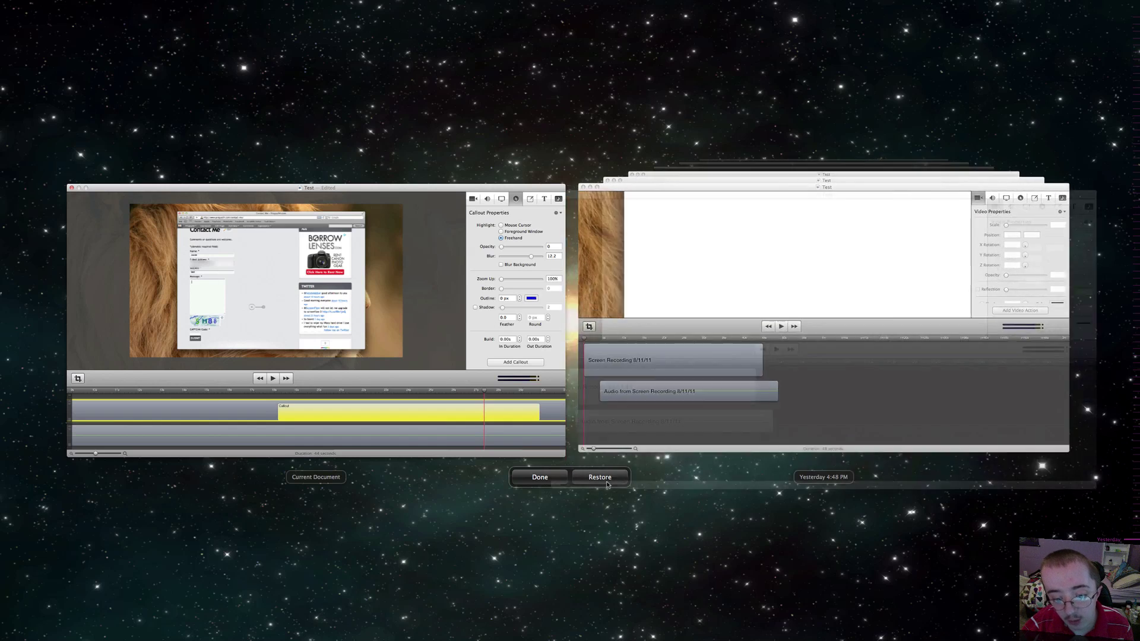
pyautogui.click(549, 477)
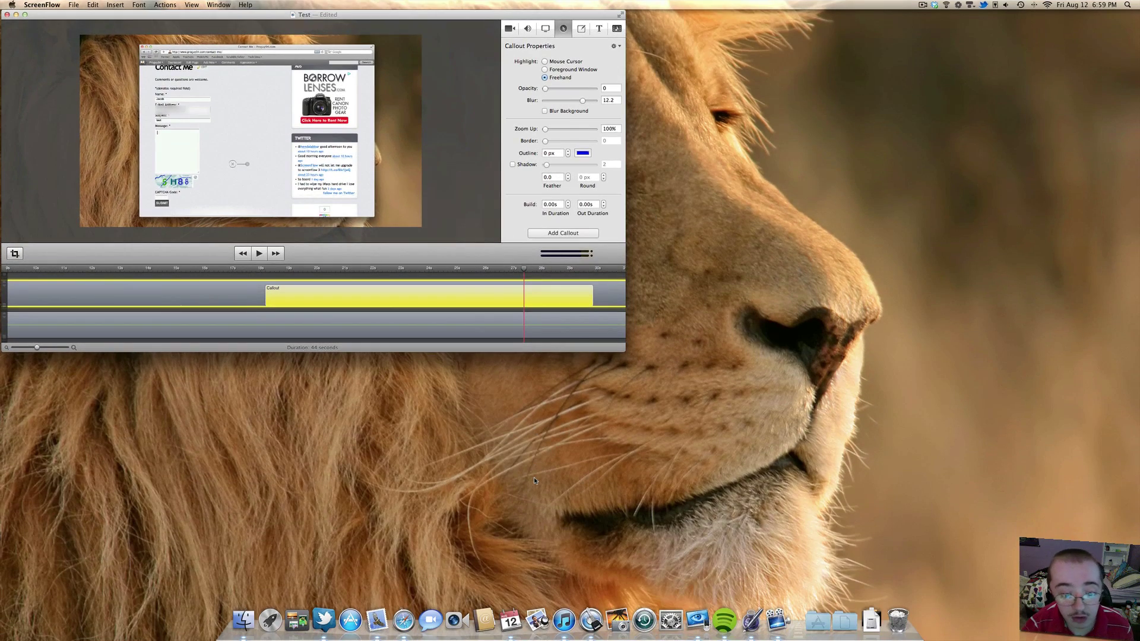
pyautogui.hotkey('ctrl', 'Left')
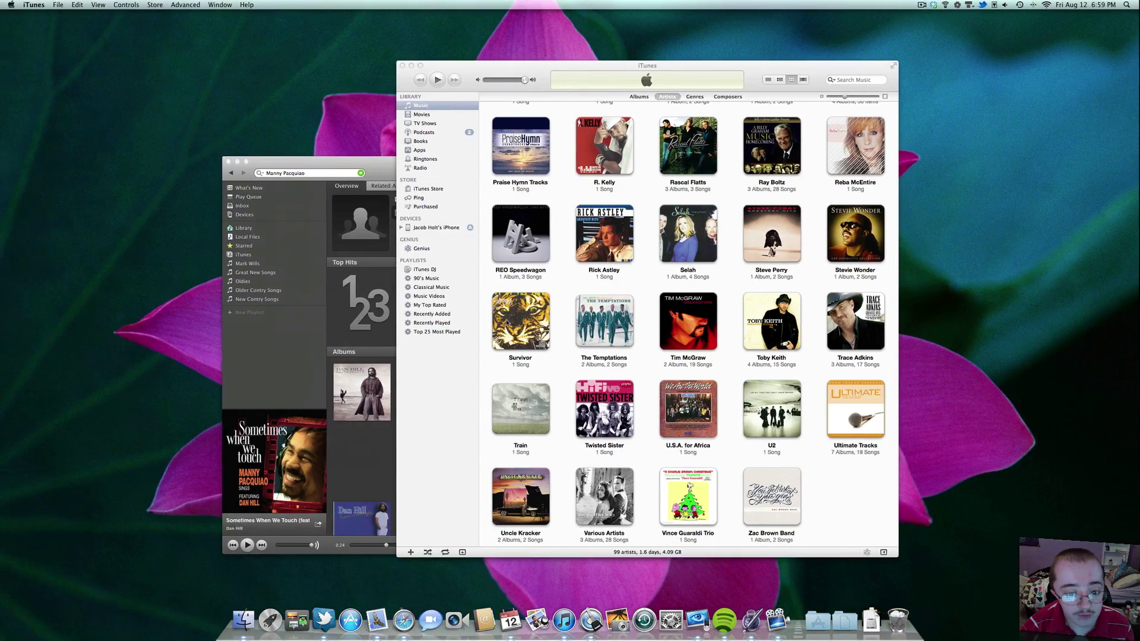
pyautogui.hotkey('ctrl', 'Right')
pyautogui.hscroll(-10, 396, 300)
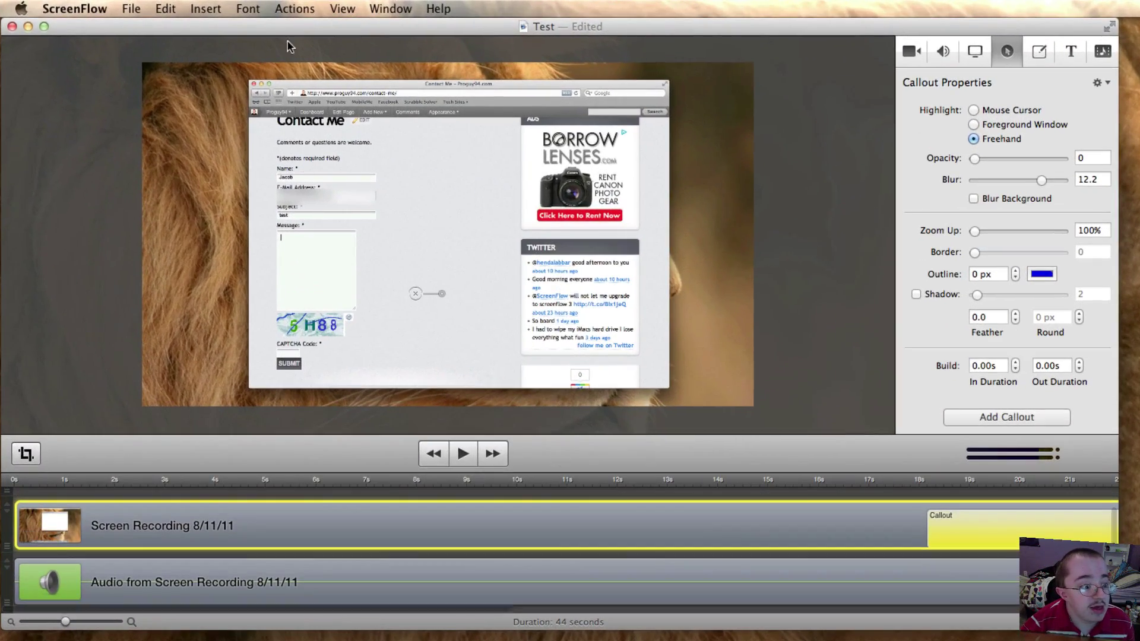
pyautogui.click(129, 5)
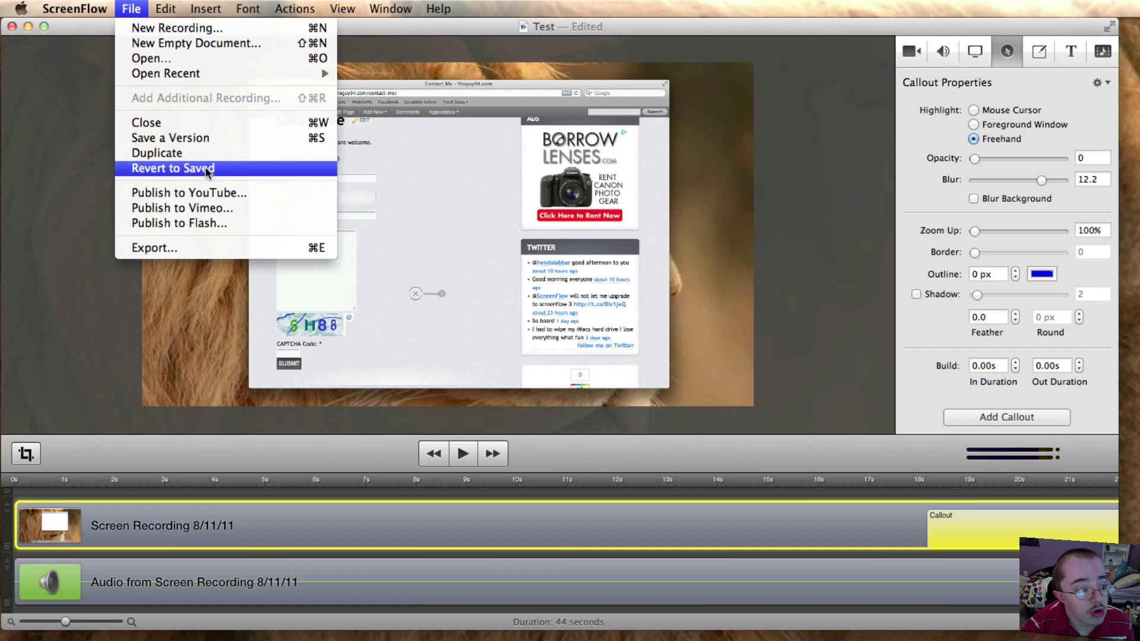
pyautogui.click(191, 248)
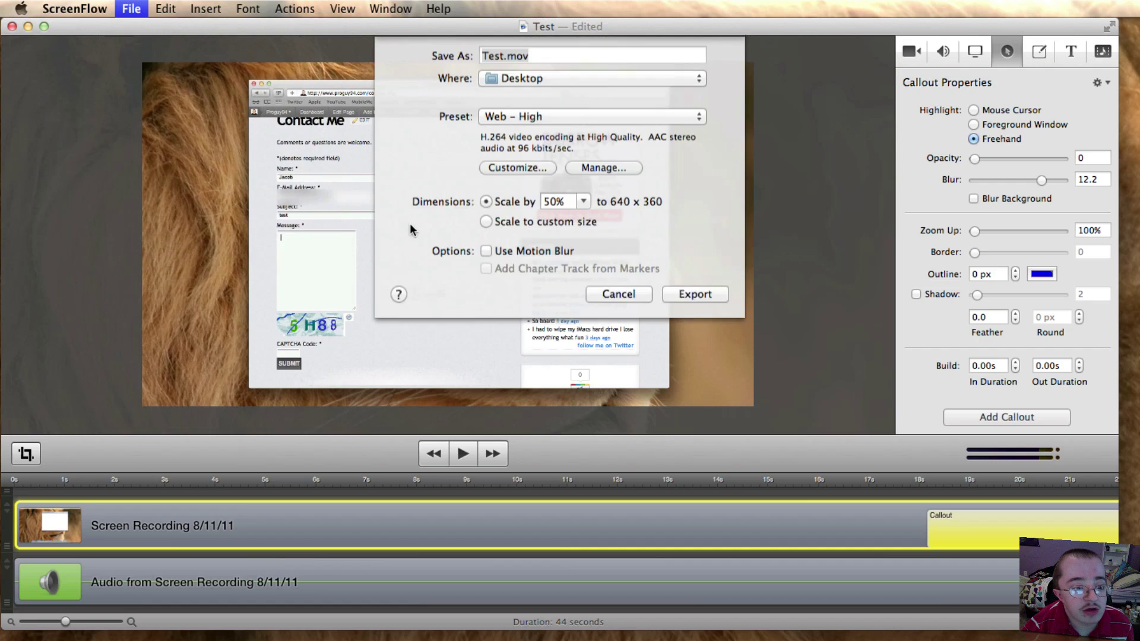
pyautogui.click(559, 120)
pyautogui.click(559, 126)
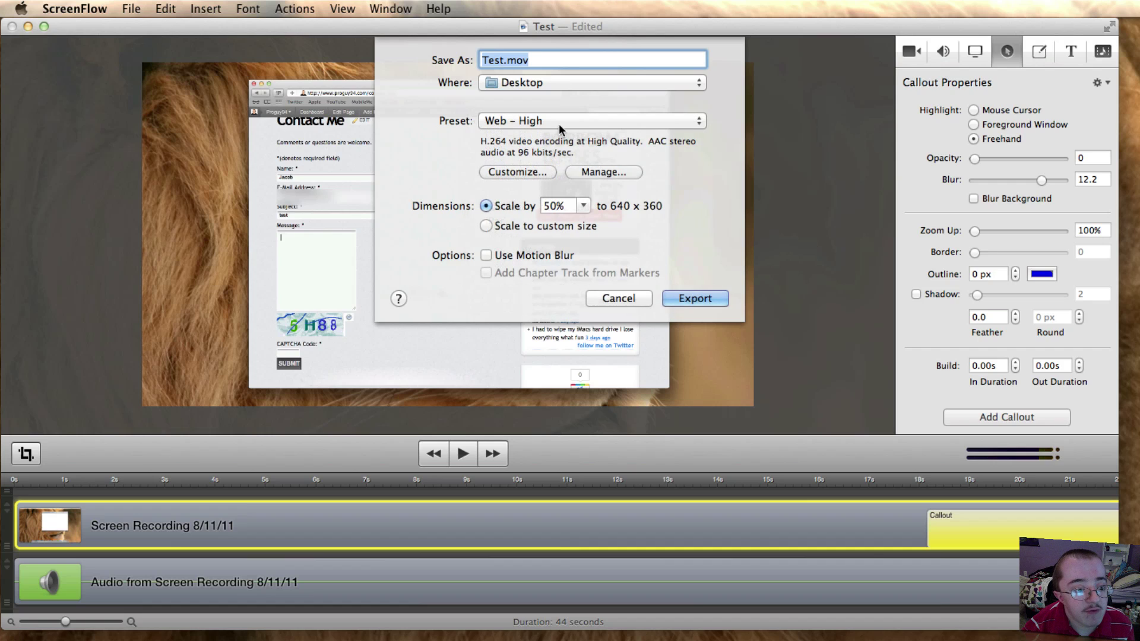
pyautogui.click(585, 175)
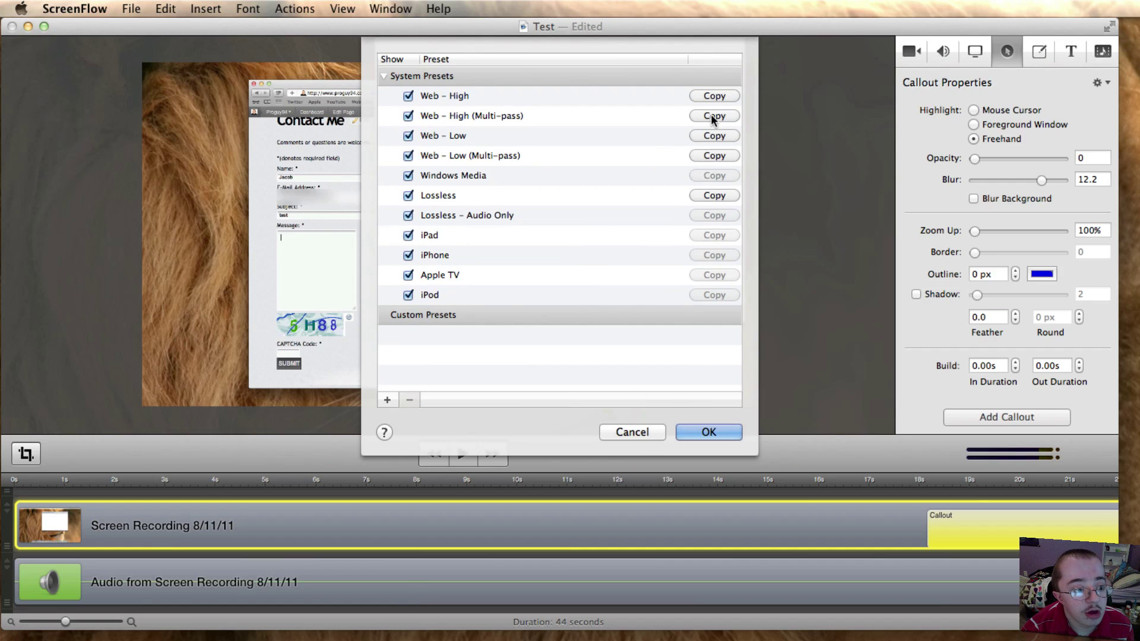
pyautogui.click(650, 437)
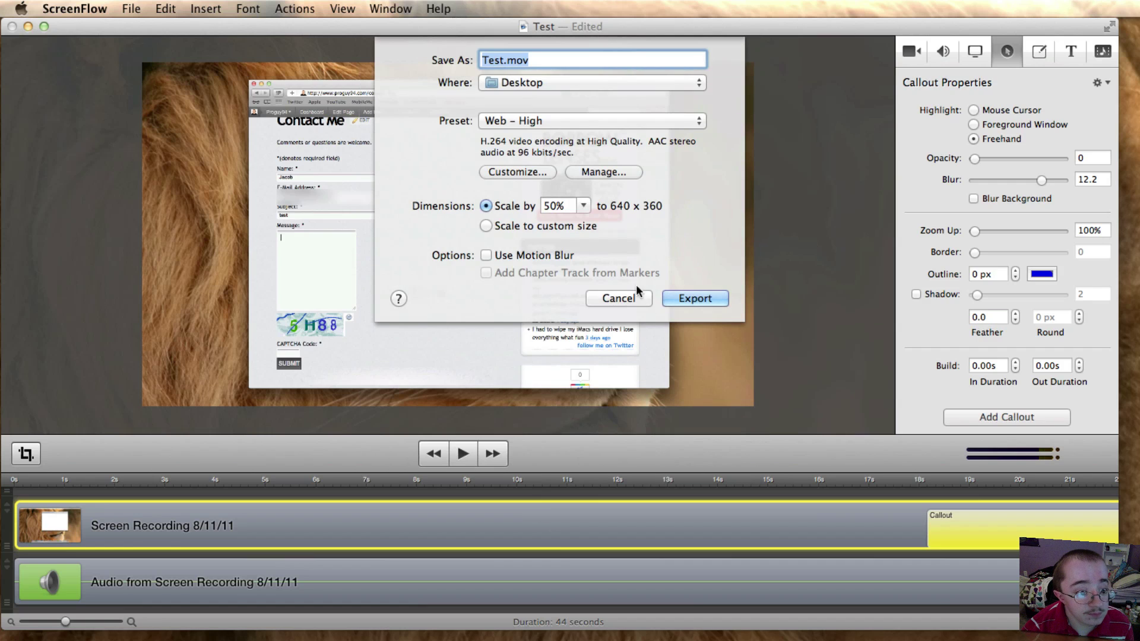
pyautogui.click(618, 298)
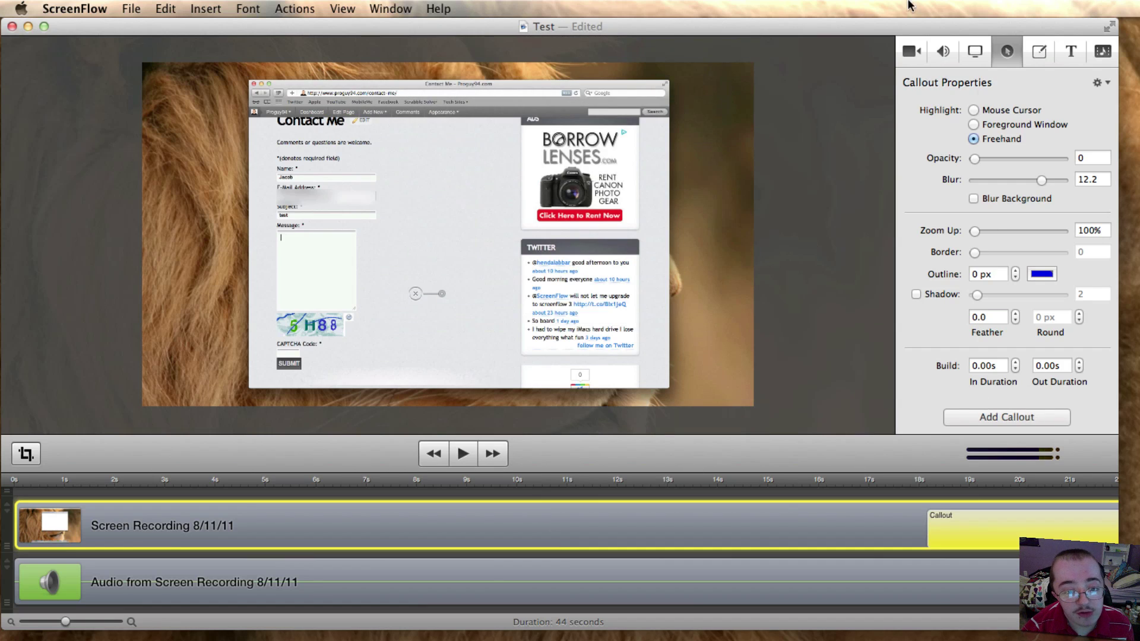
pyautogui.hscroll(5, 980, 549)
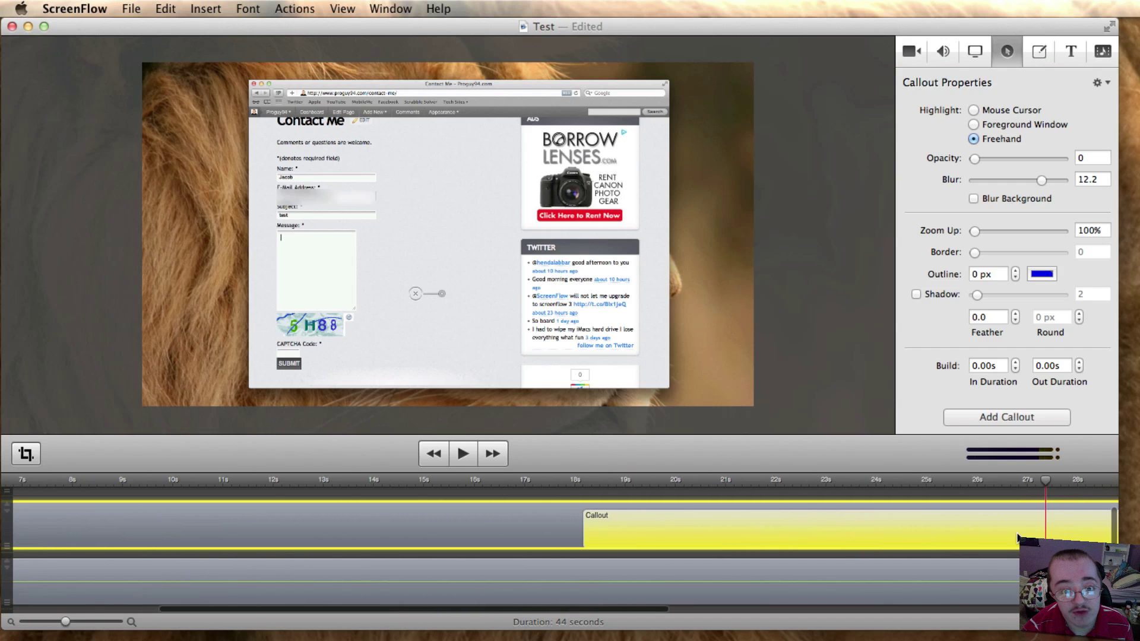
# Show the annotation settings and position the playhead at about 18.5 seconds
pyautogui.click(1070, 51)
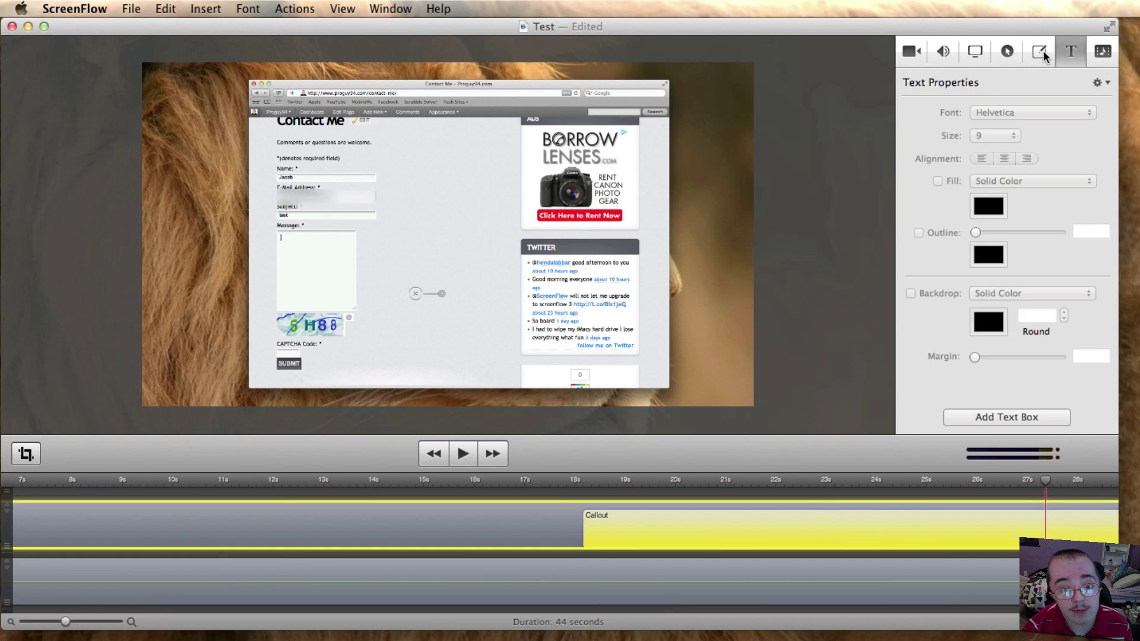
pyautogui.click(1042, 54)
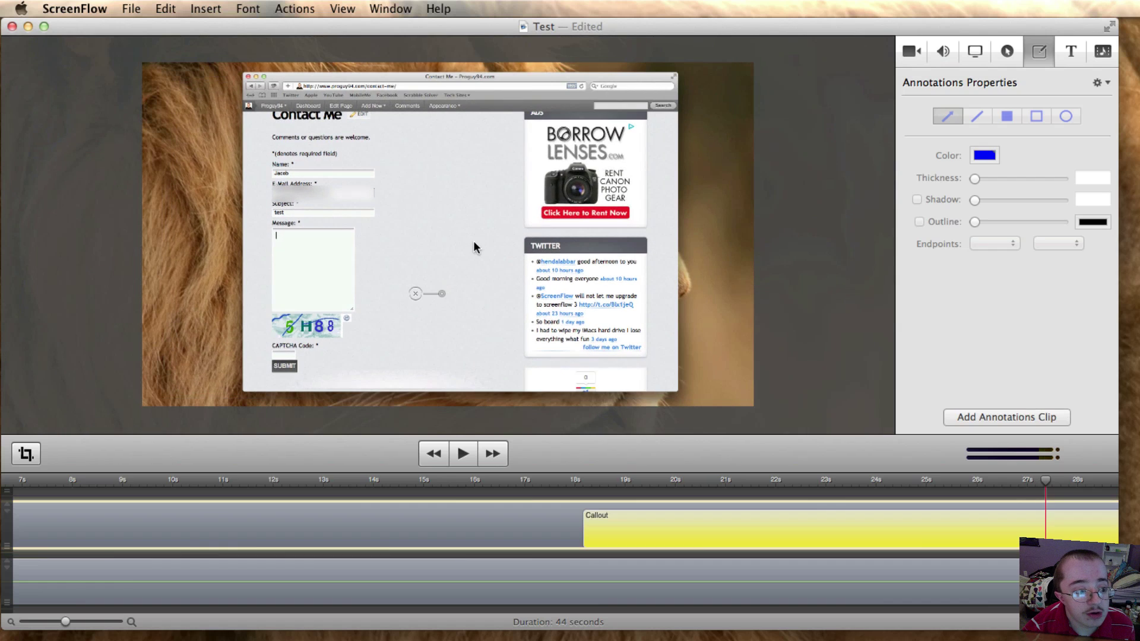
pyautogui.click(576, 481)
pyautogui.press('space')
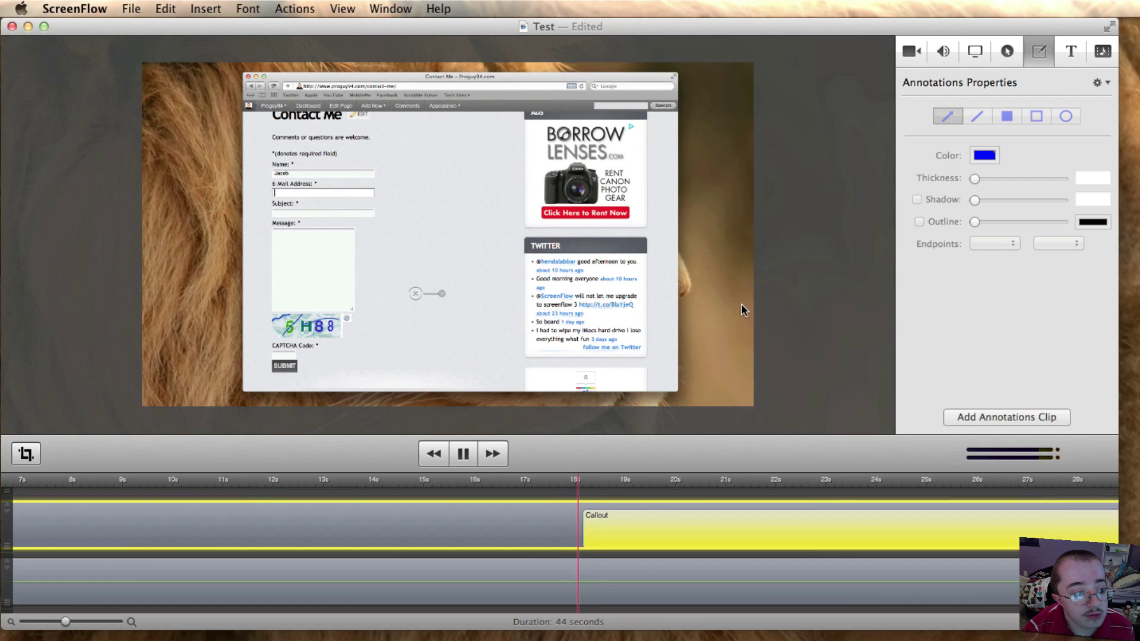
pyautogui.press('space')
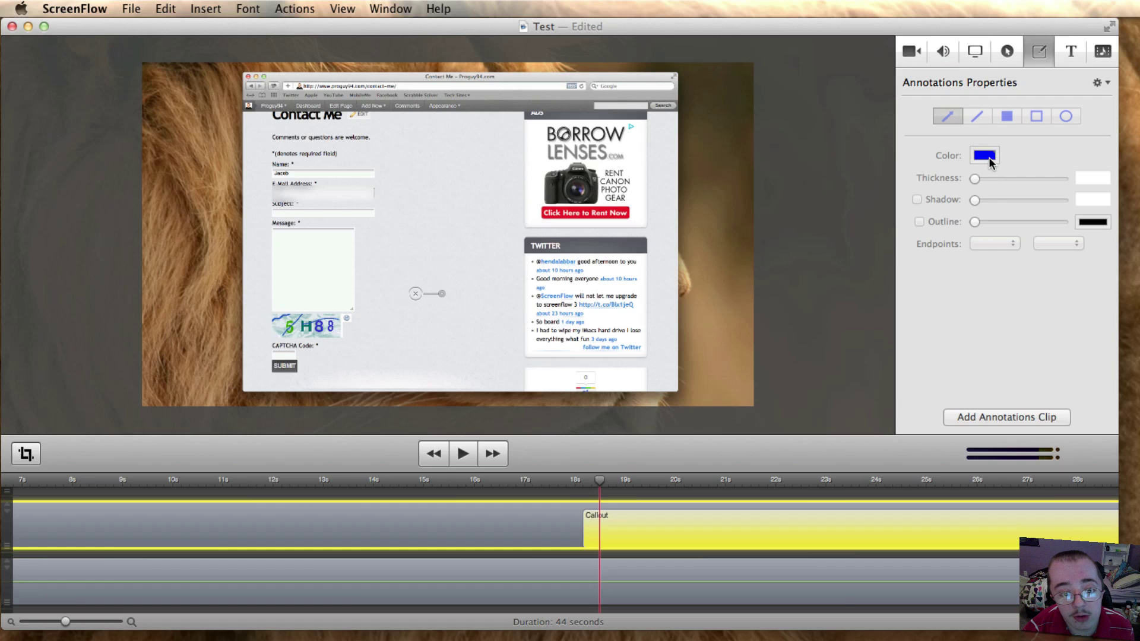
pyautogui.scroll(2, 902, 558)
# Add an Annotations clip, shift it slightly earlier, and draw a thick arrow at the e-mail field
pyautogui.click(1003, 415)
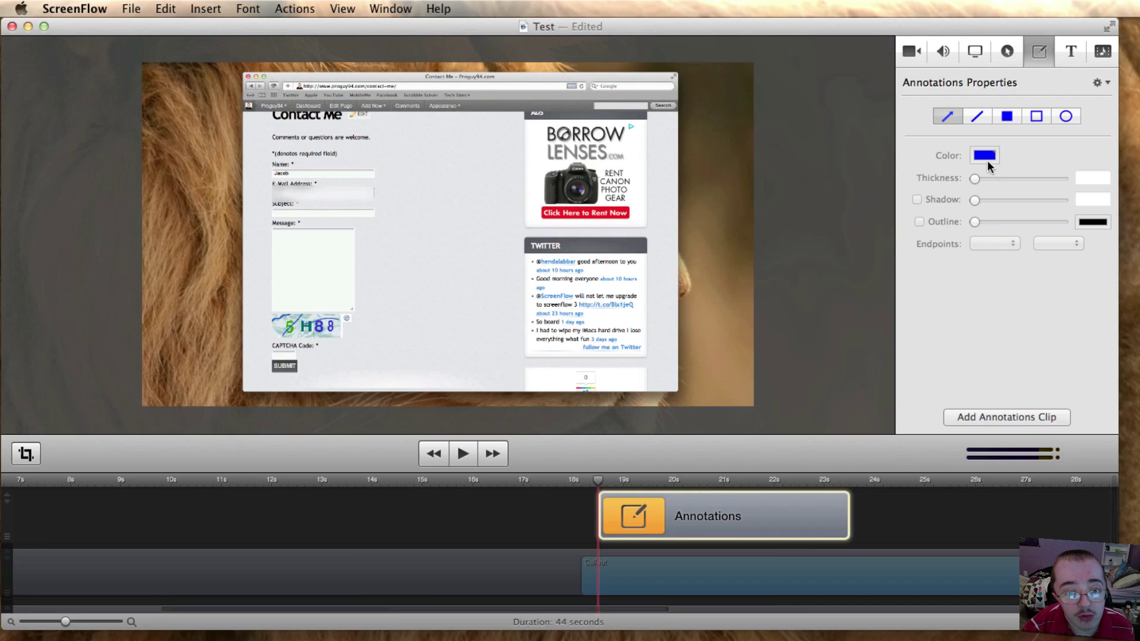
pyautogui.click(711, 512)
pyautogui.moveTo(700, 512)
pyautogui.mouseDown()
pyautogui.moveTo(687, 539)
pyautogui.moveTo(694, 526)
pyautogui.moveTo(679, 526)
pyautogui.mouseUp()
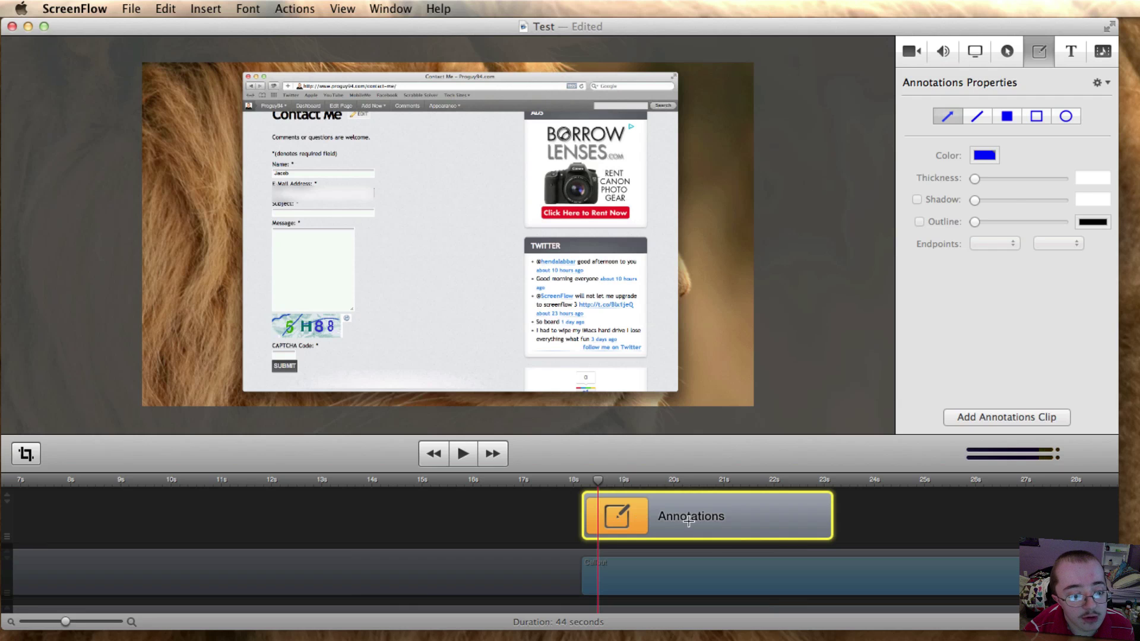
pyautogui.moveTo(783, 93)
pyautogui.mouseDown()
pyautogui.moveTo(593, 178)
pyautogui.moveTo(356, 173)
pyautogui.moveTo(400, 193)
pyautogui.mouseUp()
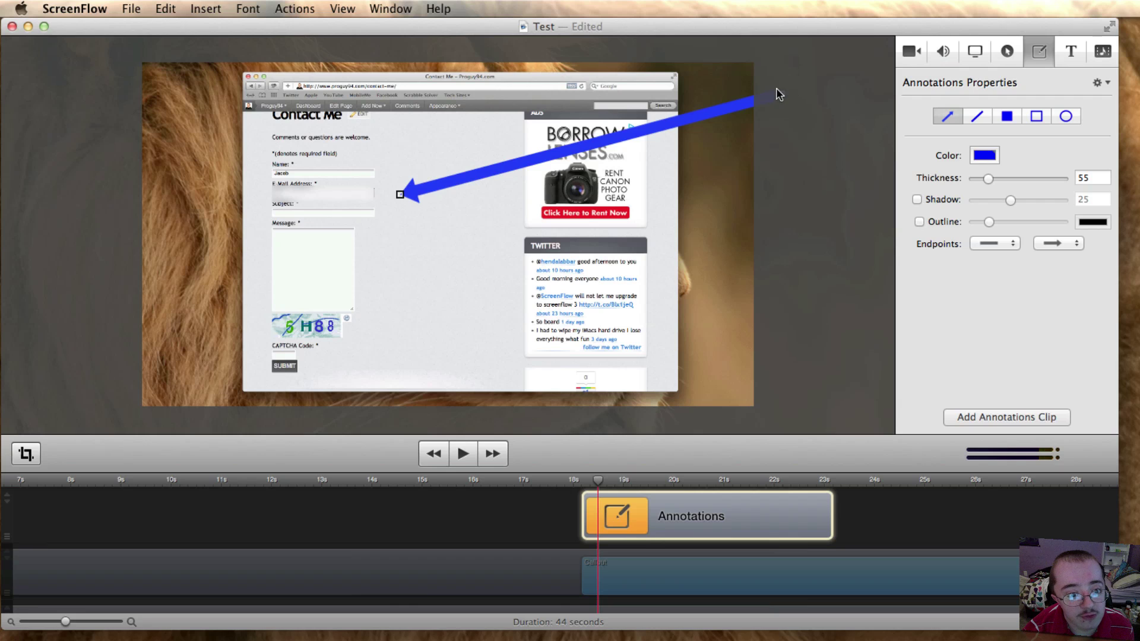
# Re-aim the arrow's tip and shift the arrow slightly up and to the right
pyautogui.moveTo(777, 94)
pyautogui.mouseDown()
pyautogui.moveTo(737, 109)
pyautogui.moveTo(771, 100)
pyautogui.moveTo(699, 158)
pyautogui.moveTo(610, 193)
pyautogui.moveTo(588, 185)
pyautogui.mouseUp()
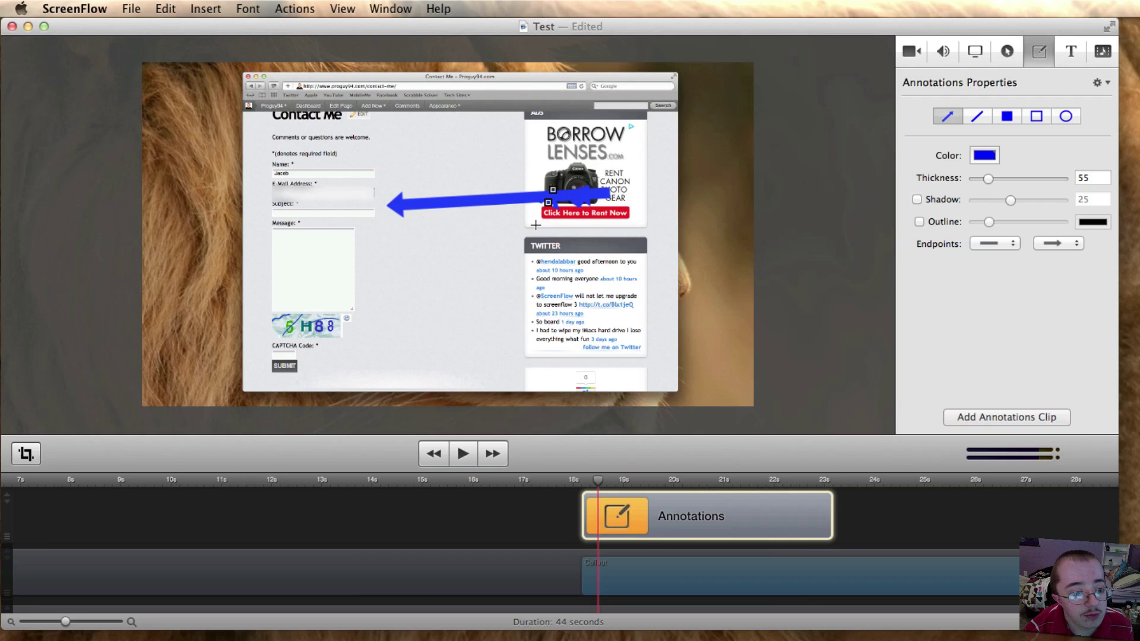
pyautogui.click(550, 200)
pyautogui.moveTo(552, 198); pyautogui.dragTo(554, 151)
pyautogui.press('super+z')
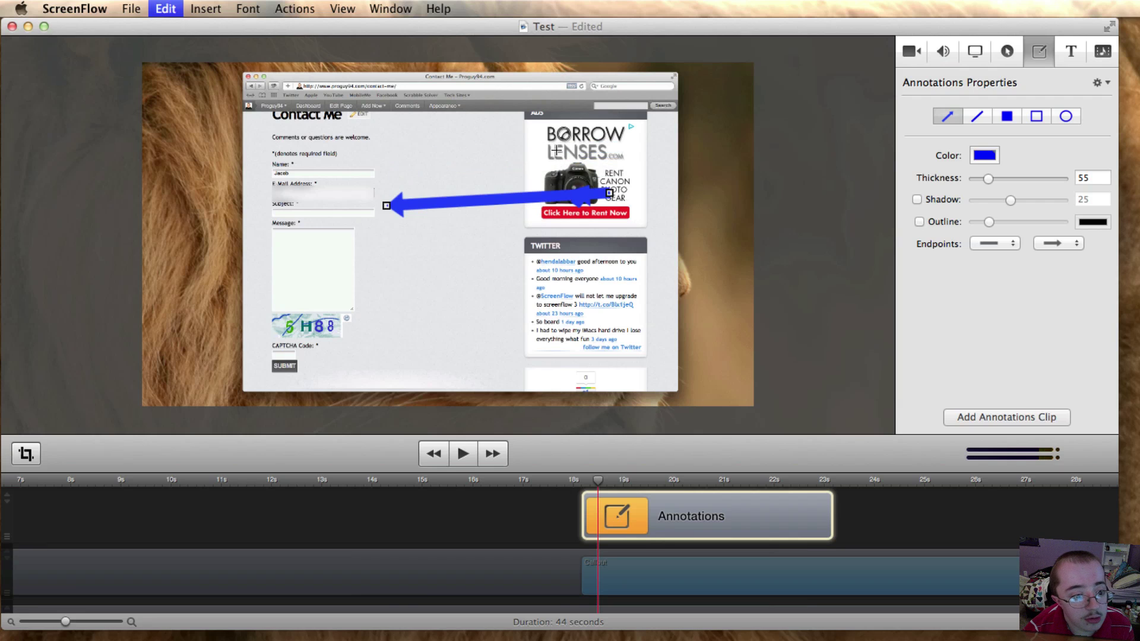
pyautogui.moveTo(567, 195); pyautogui.dragTo(574, 188)
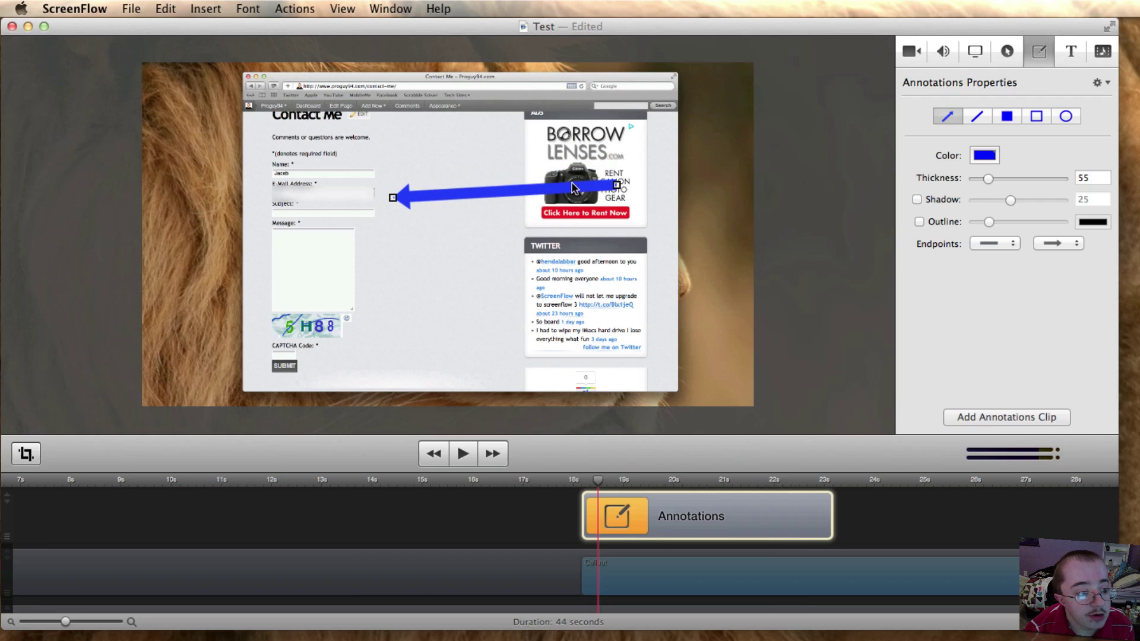
# Color the arrow dark red and give it an 11-point drop shadow with no outline
pyautogui.click(984, 155)
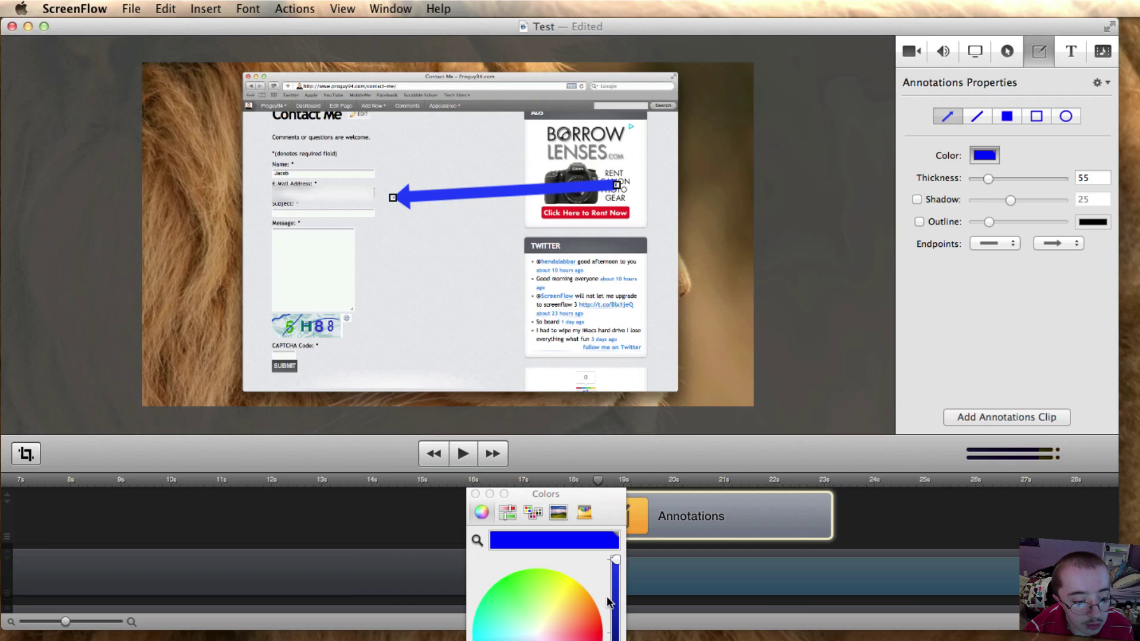
pyautogui.moveTo(608, 603); pyautogui.dragTo(611, 618)
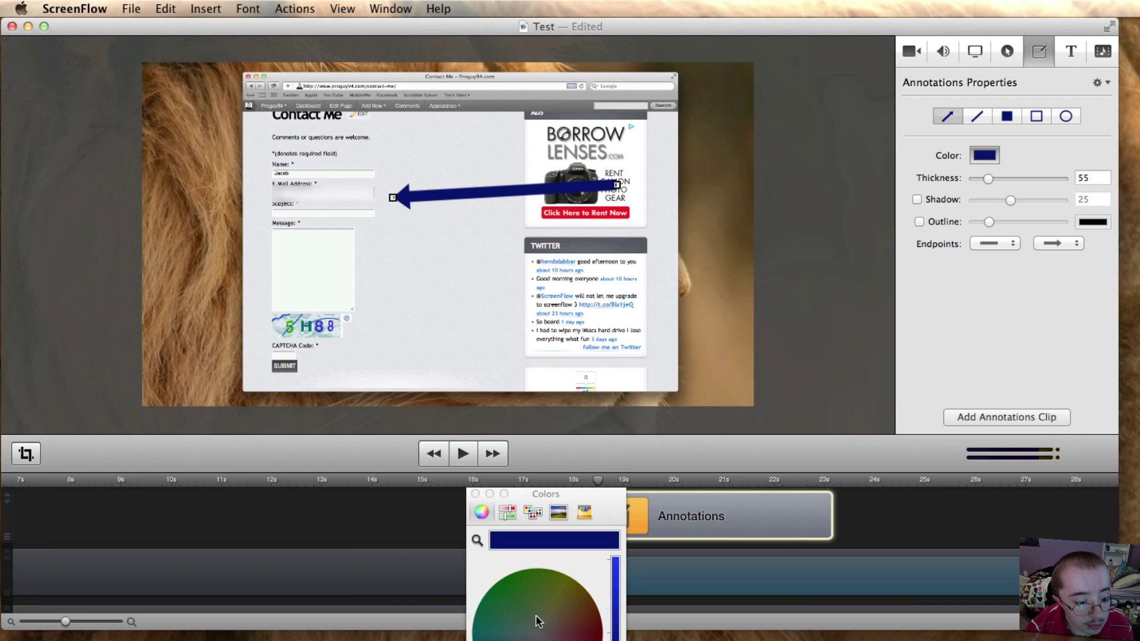
pyautogui.moveTo(538, 621); pyautogui.dragTo(595, 627)
pyautogui.click(475, 493)
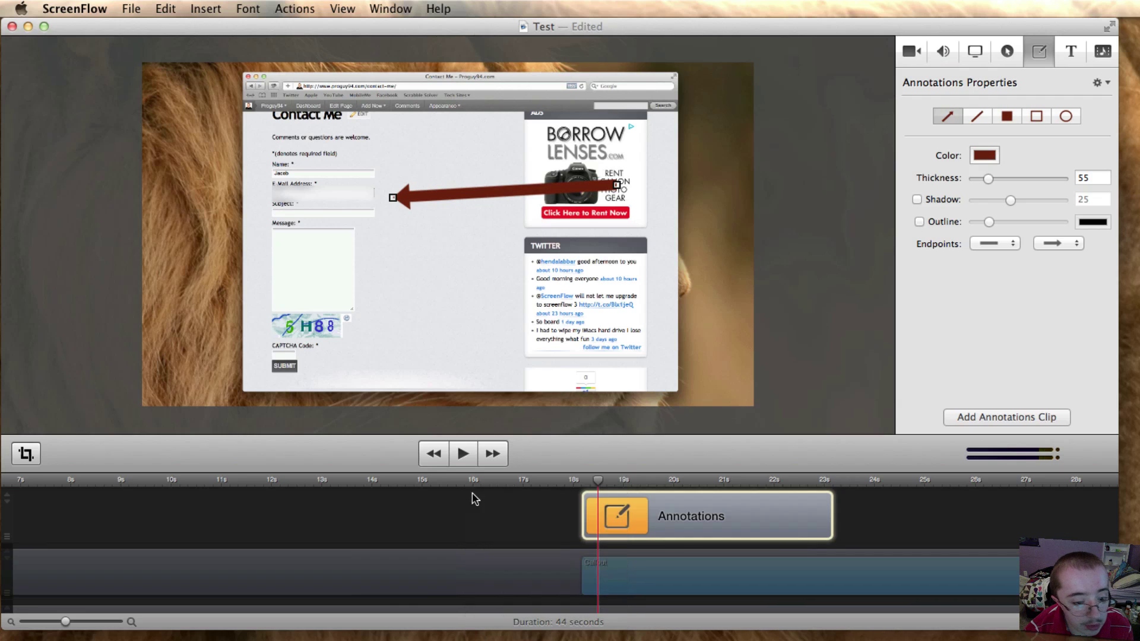
pyautogui.click(951, 203)
pyautogui.moveTo(992, 204); pyautogui.dragTo(988, 202)
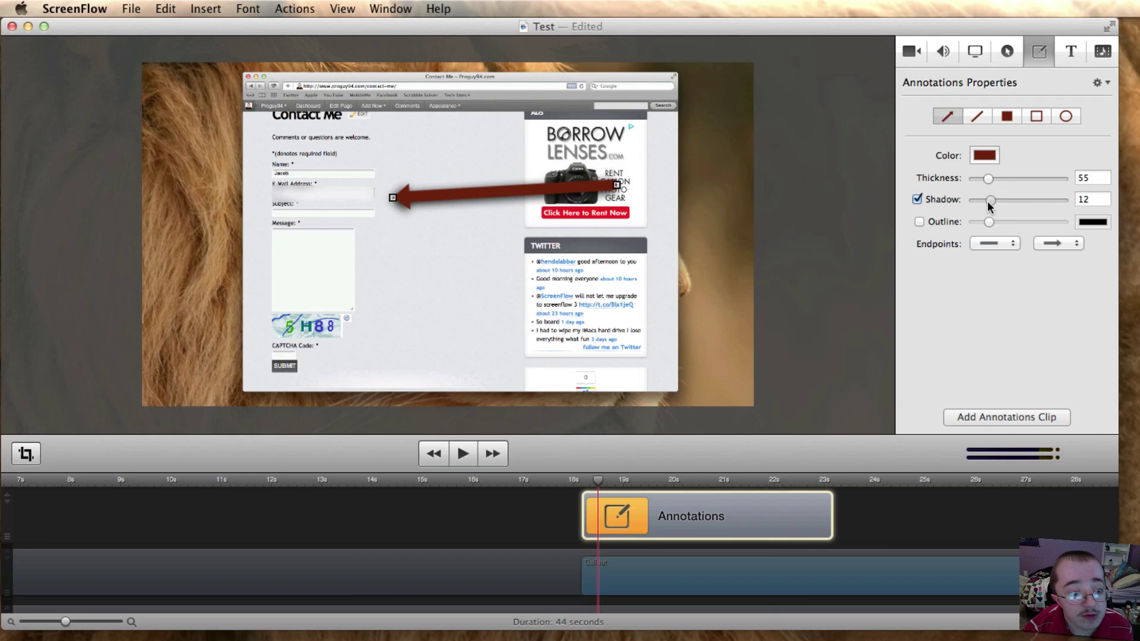
pyautogui.click(948, 222)
pyautogui.click(948, 222)
# Keep the arrow's tail a plain line and move the arrow up to the Name field
pyautogui.click(985, 244)
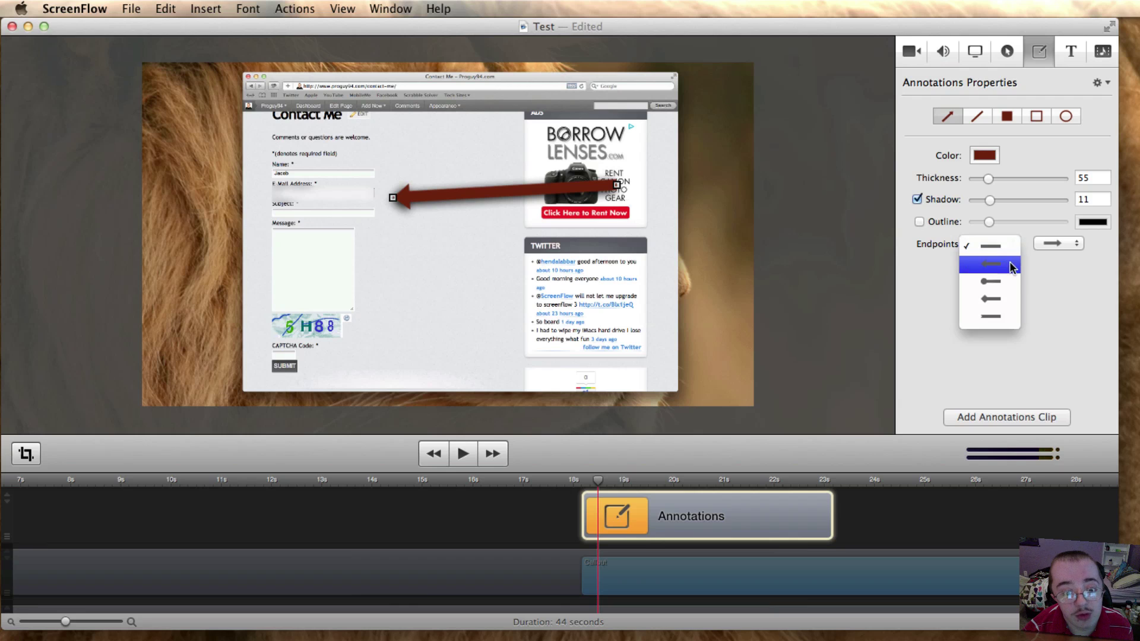
pyautogui.click(1085, 250)
pyautogui.click(1002, 247)
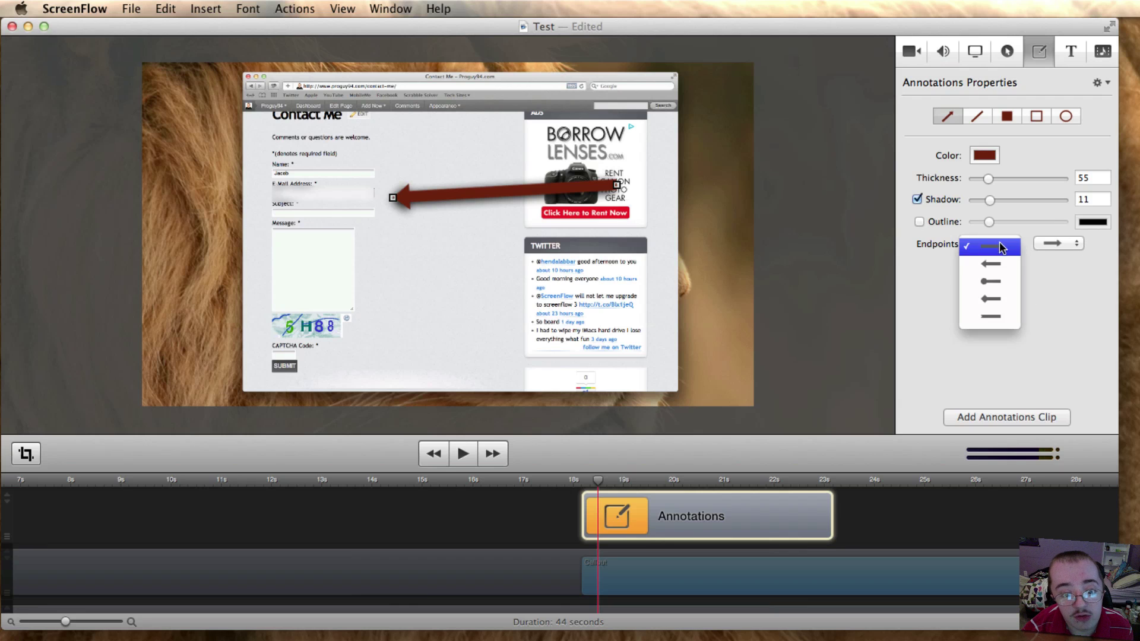
pyautogui.click(1001, 264)
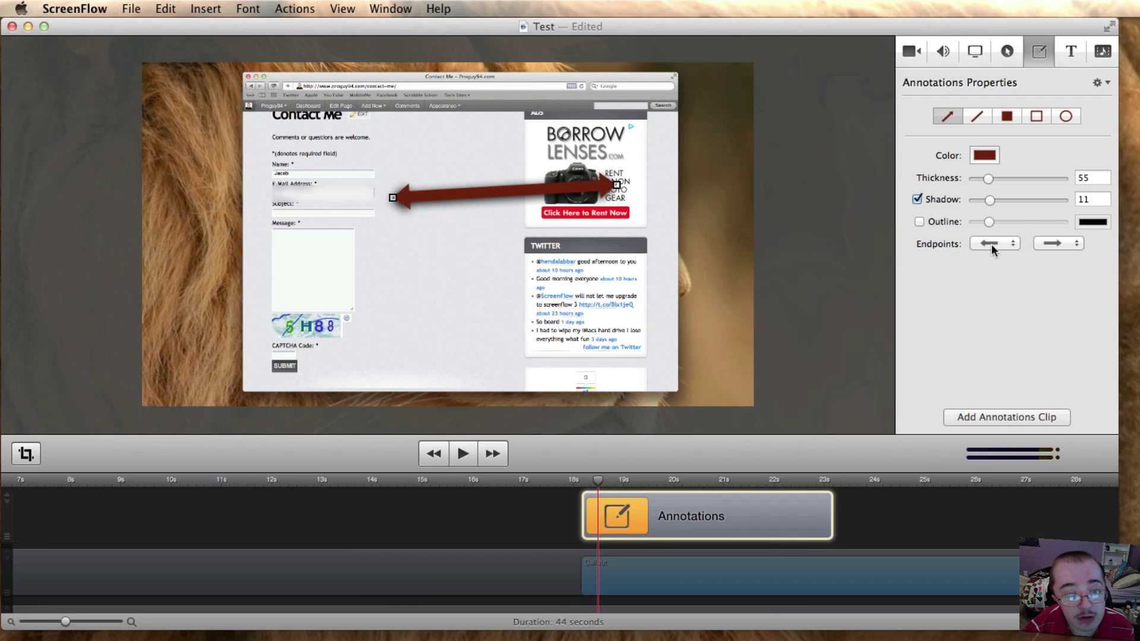
pyautogui.click(992, 246)
pyautogui.click(1001, 230)
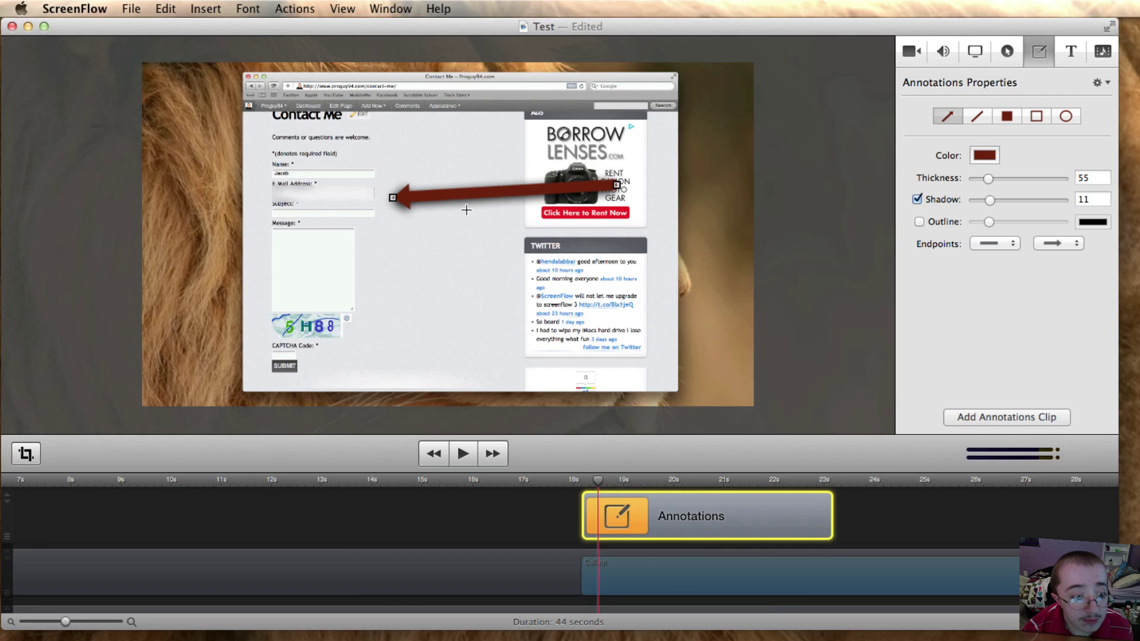
pyautogui.moveTo(475, 195)
pyautogui.mouseDown()
pyautogui.moveTo(461, 146)
pyautogui.moveTo(459, 200)
pyautogui.moveTo(497, 181)
pyautogui.moveTo(482, 162)
pyautogui.mouseUp()
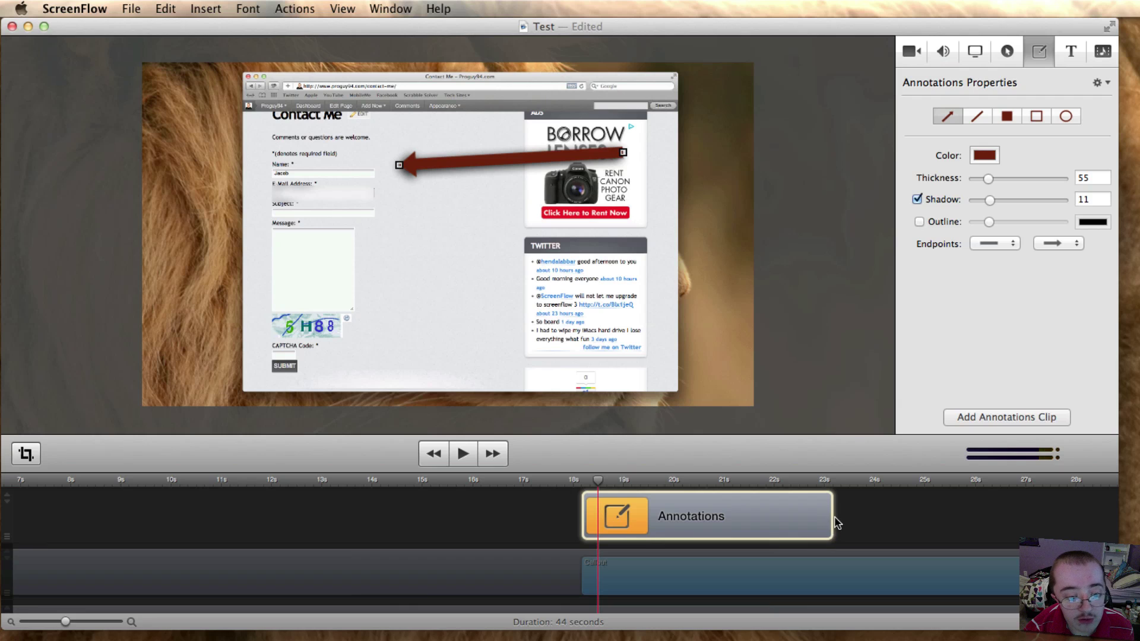
# Extend the annotations clip to about 26.5 seconds and add a video action at the playhead
pyautogui.moveTo(834, 519); pyautogui.dragTo(1000, 519)
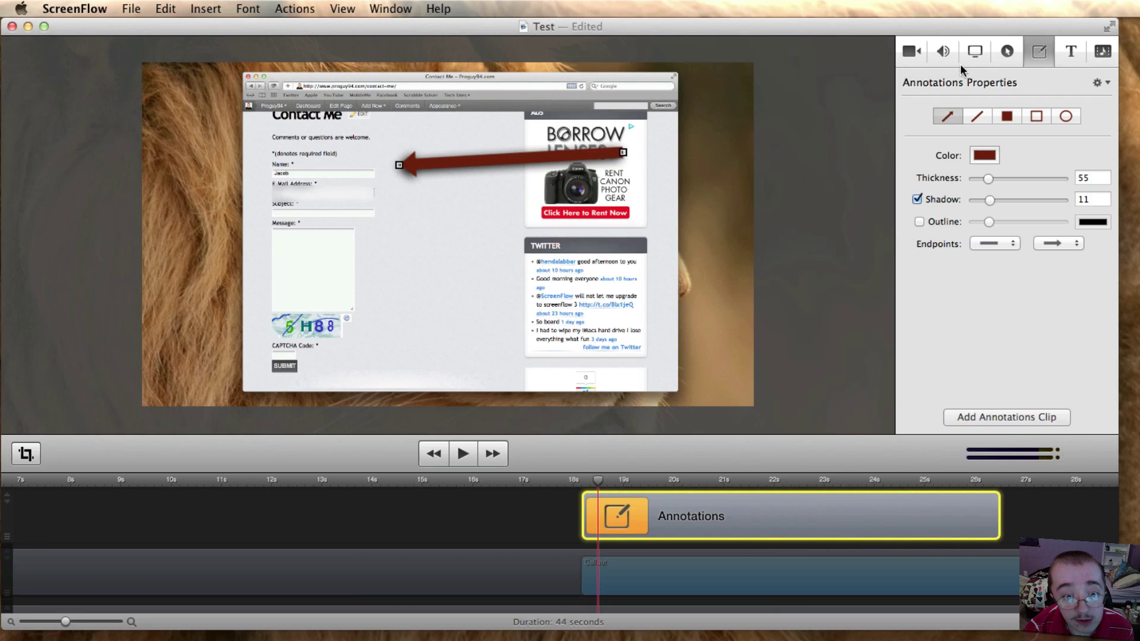
pyautogui.click(911, 51)
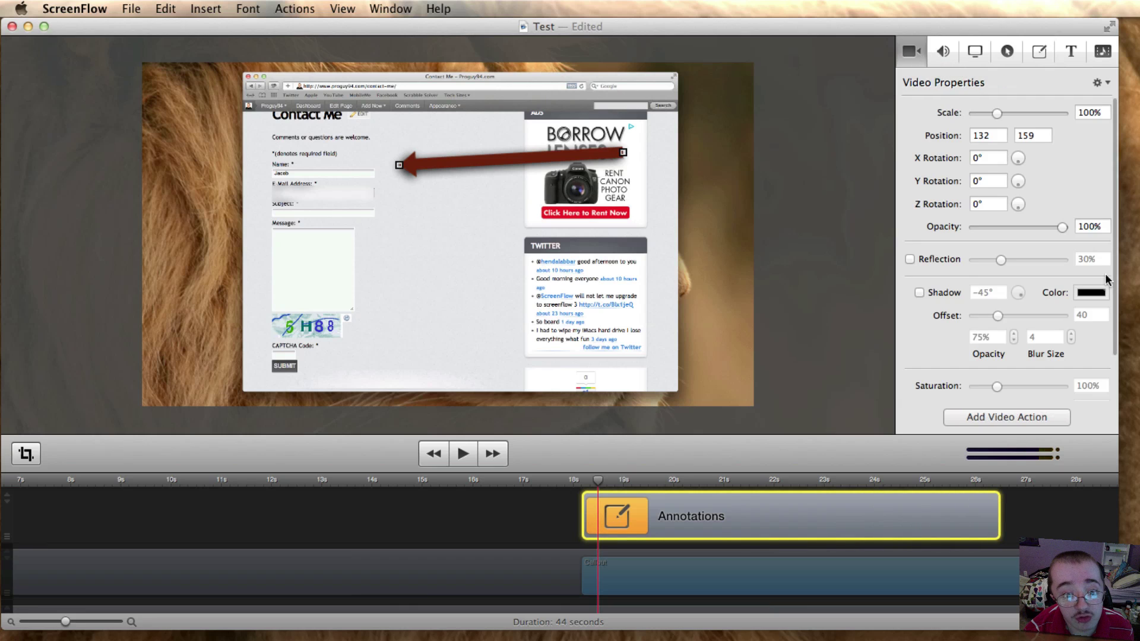
pyautogui.press('space')
pyautogui.click(1006, 417)
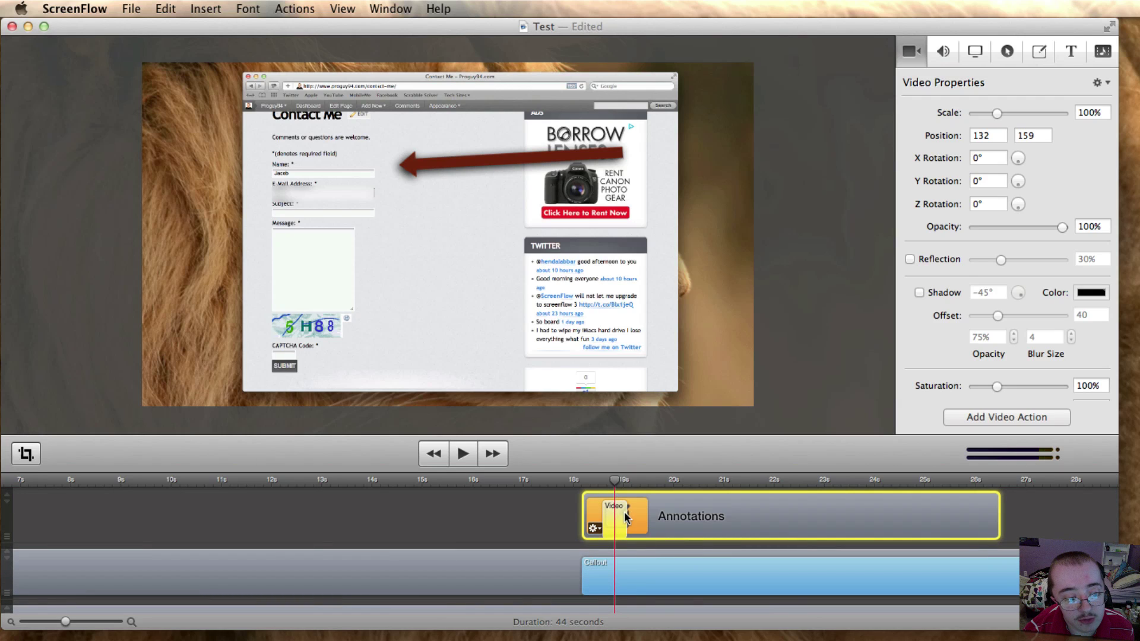
pyautogui.click(599, 486)
pyautogui.press('space')
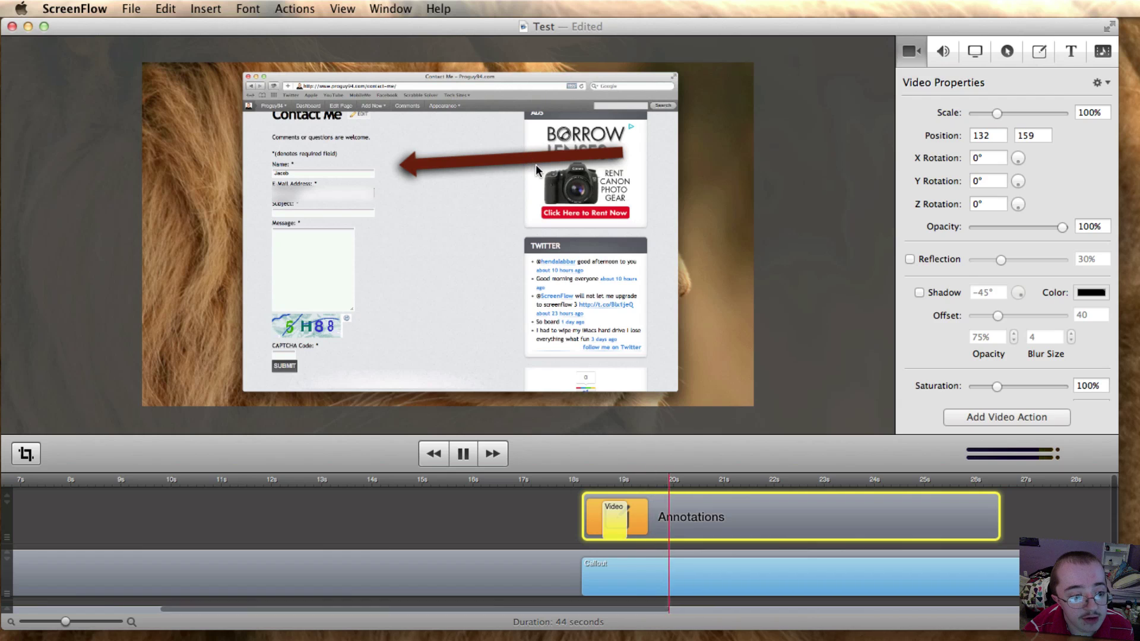
pyautogui.press('space')
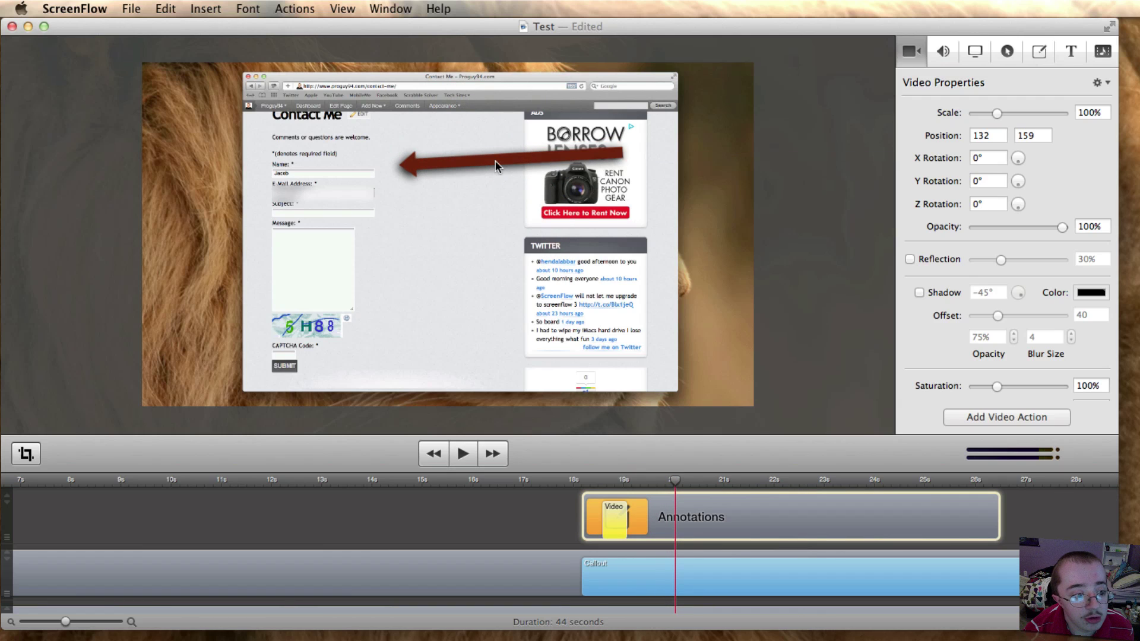
# Move and re-angle the arrow so its head points at the Message box
pyautogui.moveTo(495, 165); pyautogui.dragTo(485, 239)
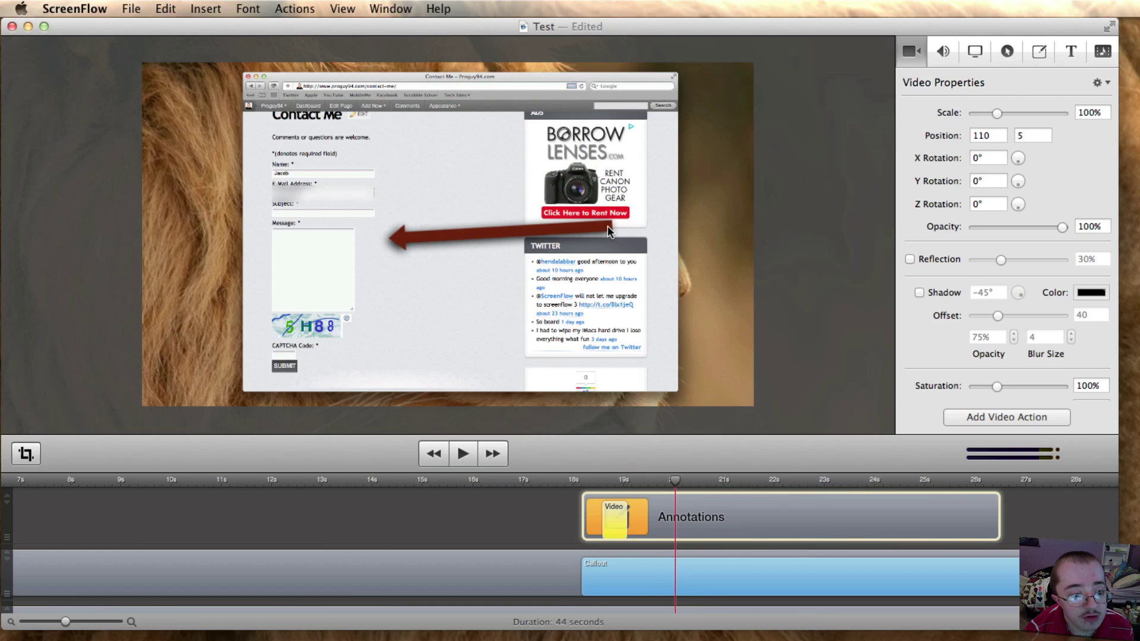
pyautogui.doubleClick(607, 225)
pyautogui.moveTo(607, 226); pyautogui.dragTo(585, 161)
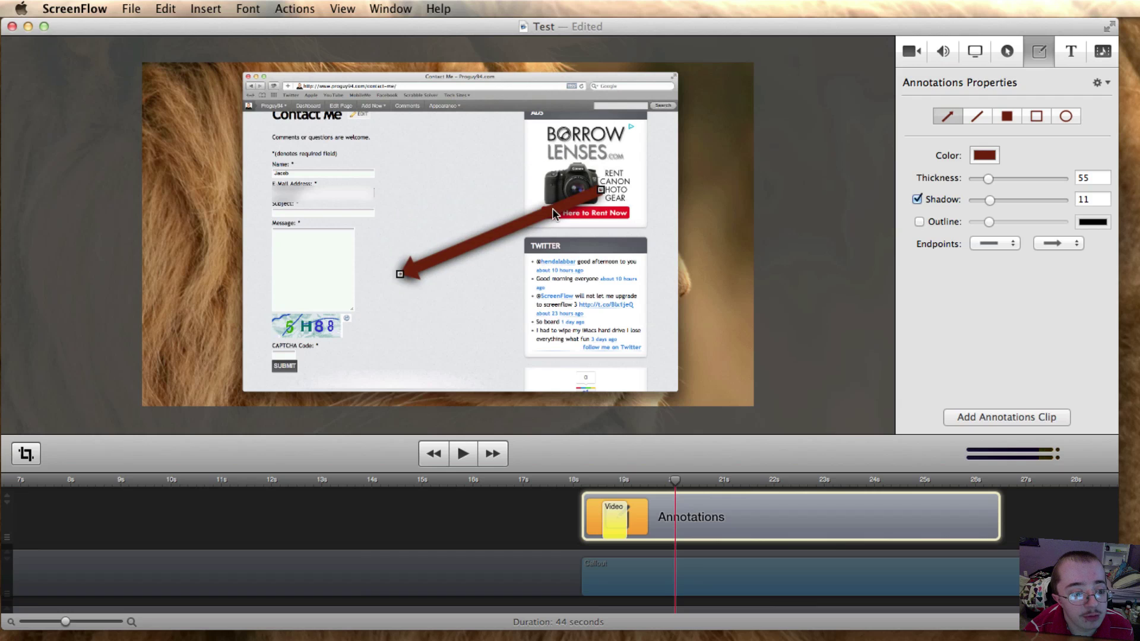
pyautogui.moveTo(552, 213)
pyautogui.mouseDown()
pyautogui.moveTo(507, 261)
pyautogui.moveTo(476, 236)
pyautogui.moveTo(396, 285)
pyautogui.moveTo(475, 235)
pyautogui.mouseUp()
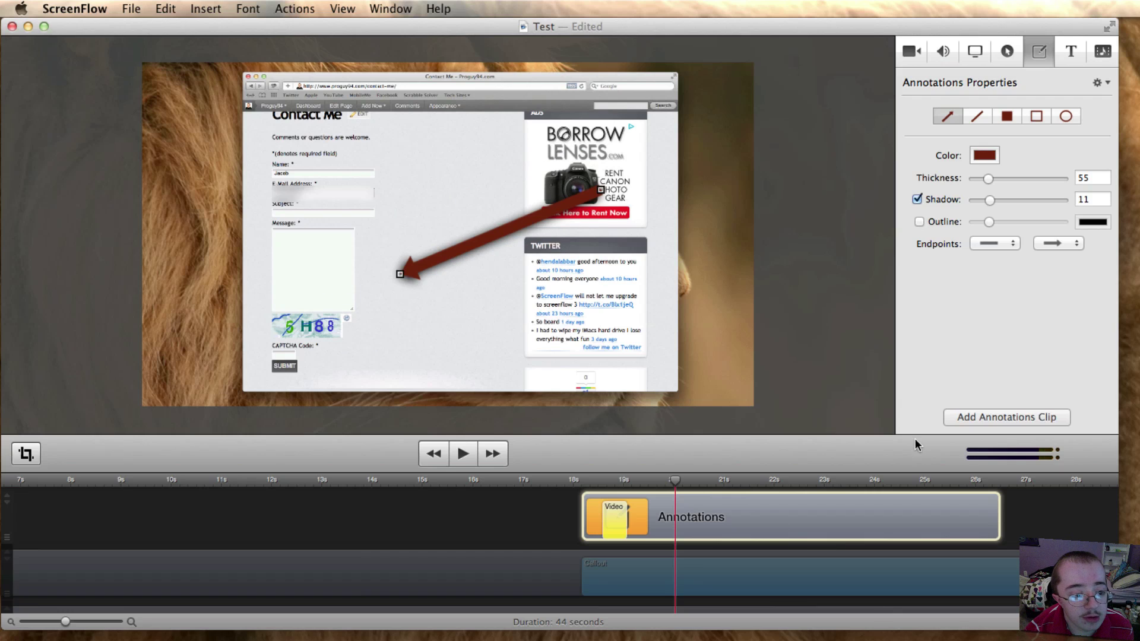
# Preview the arrow animation, scrubbing between about 18.2 and 19.4 seconds
pyautogui.click(613, 480)
pyautogui.press('space')
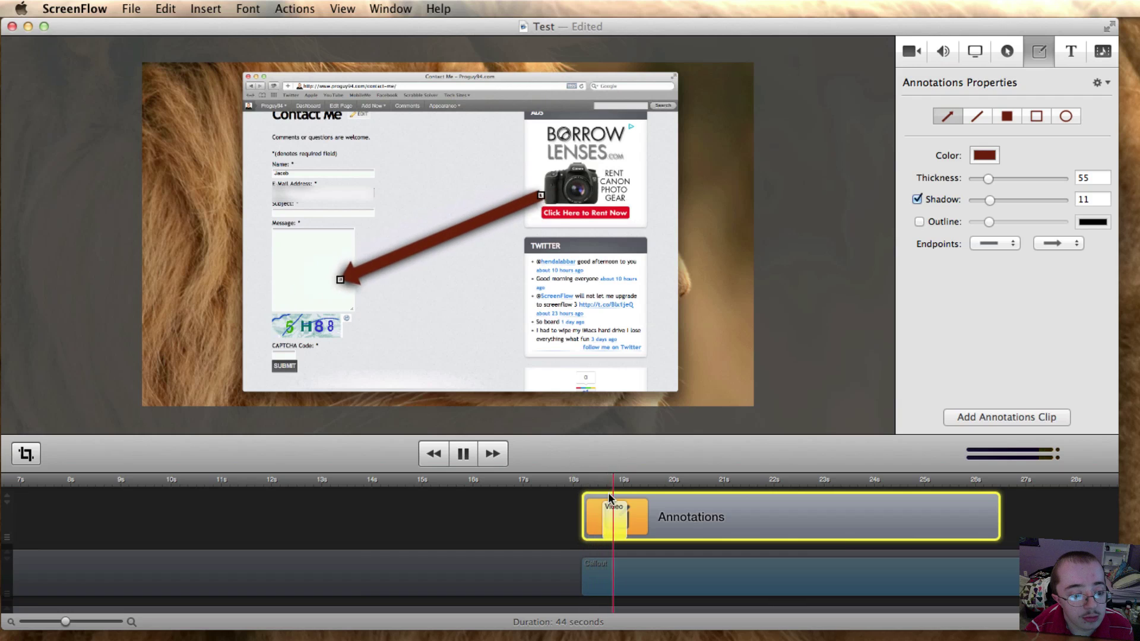
pyautogui.press('space')
pyautogui.click(584, 479)
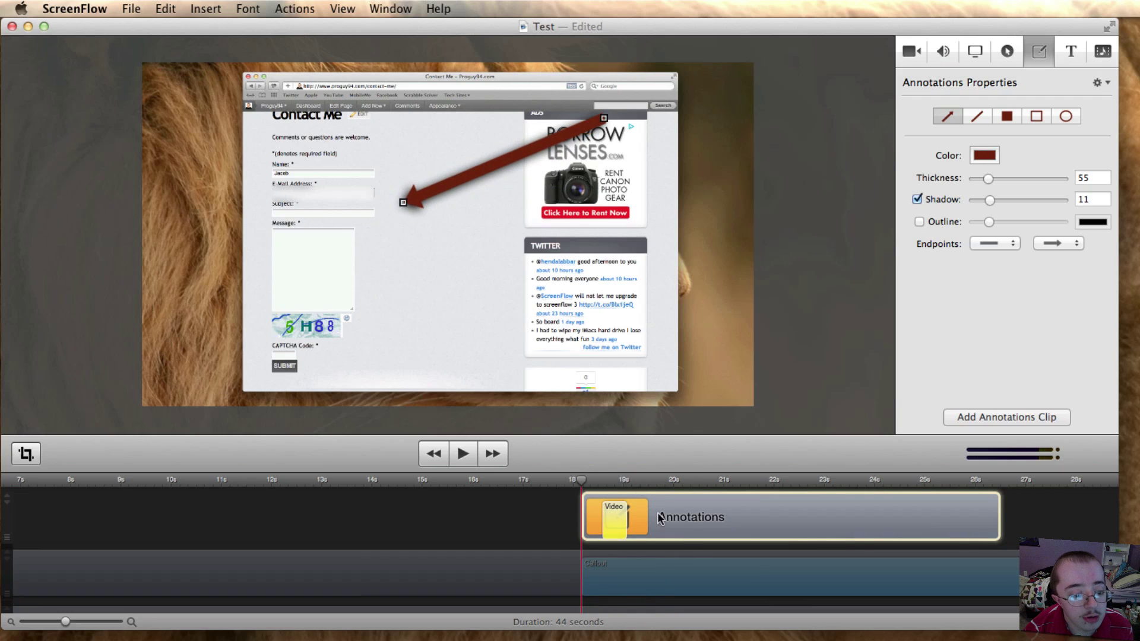
pyautogui.click(647, 479)
# Widen the arrow's motion action block so the arrow moves slower, and preview it
pyautogui.press('space')
pyautogui.click(614, 515)
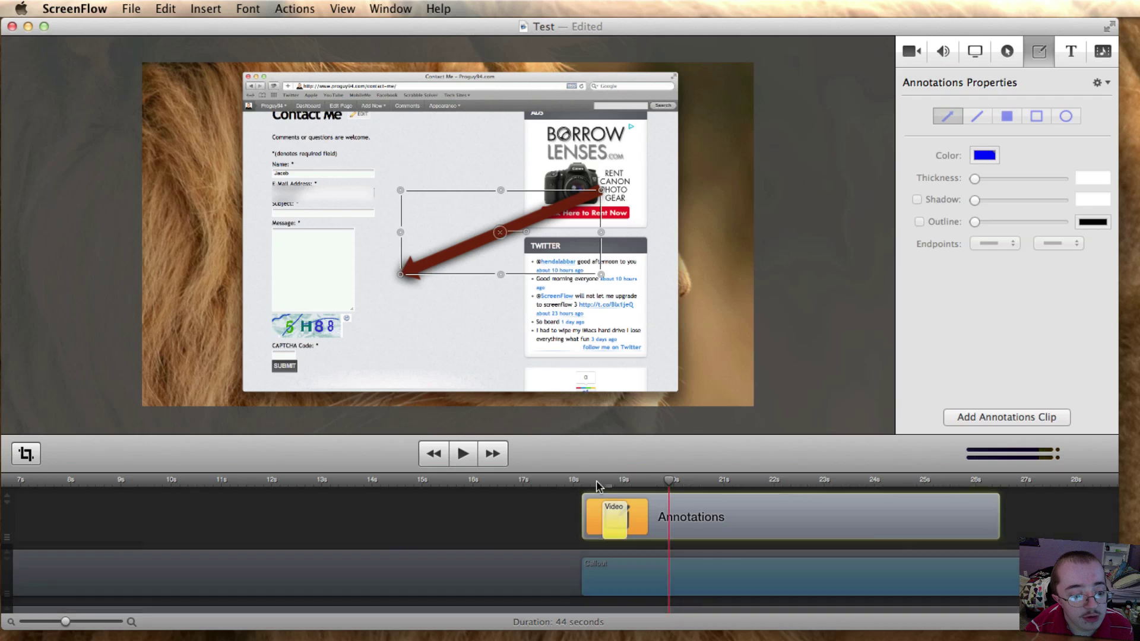
pyautogui.press('space')
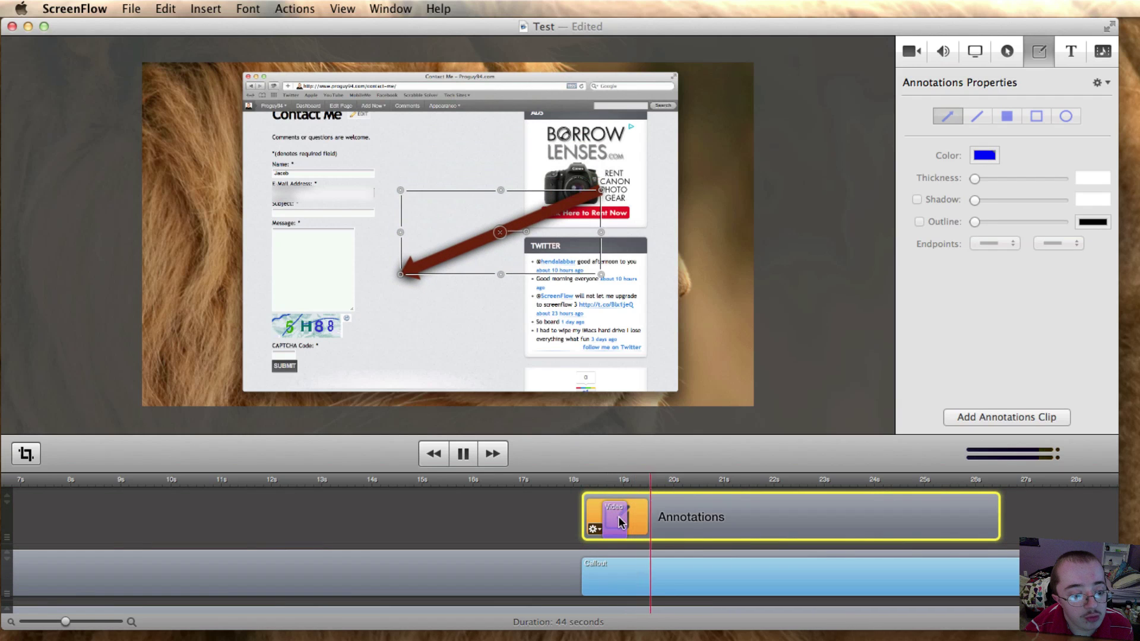
pyautogui.click(606, 481)
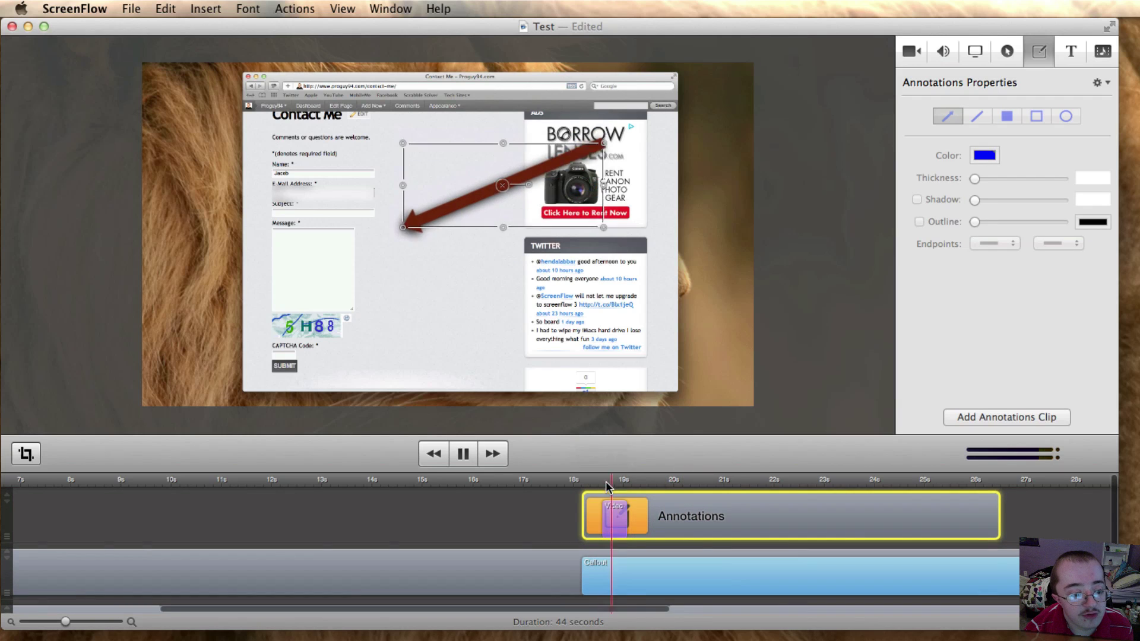
pyautogui.click(623, 521)
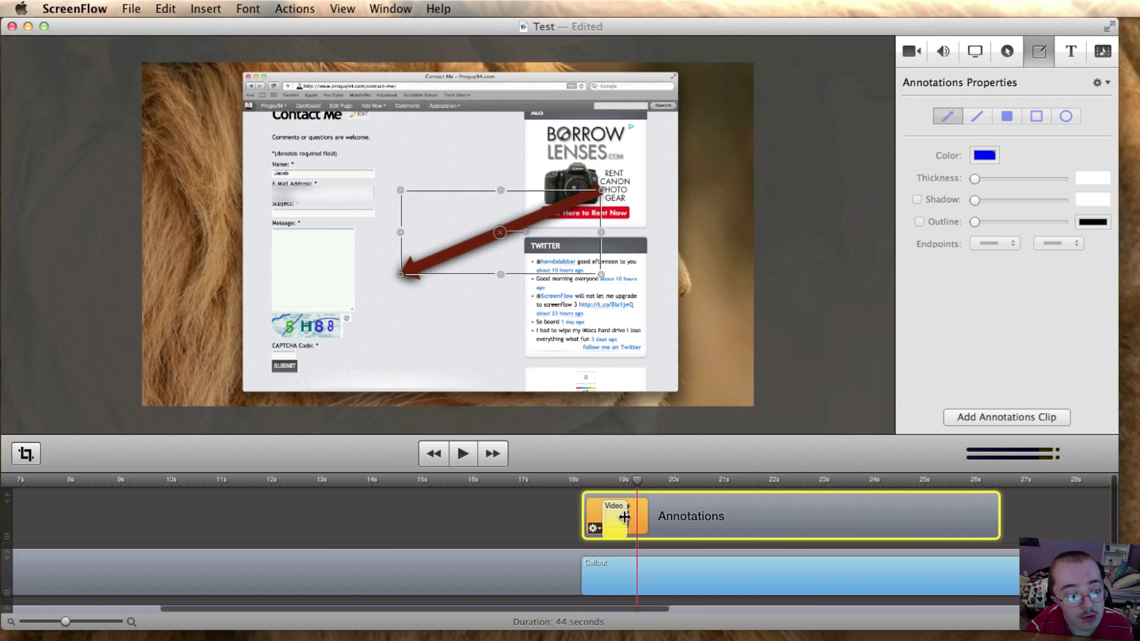
pyautogui.moveTo(625, 517); pyautogui.dragTo(570, 483)
pyautogui.press('space')
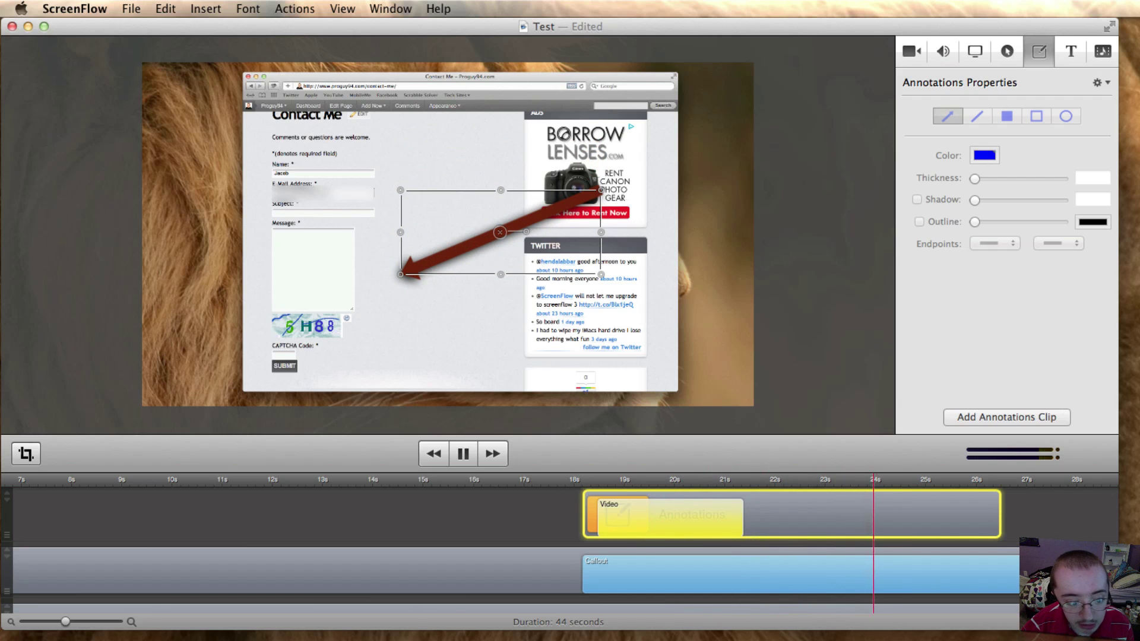
pyautogui.press('space')
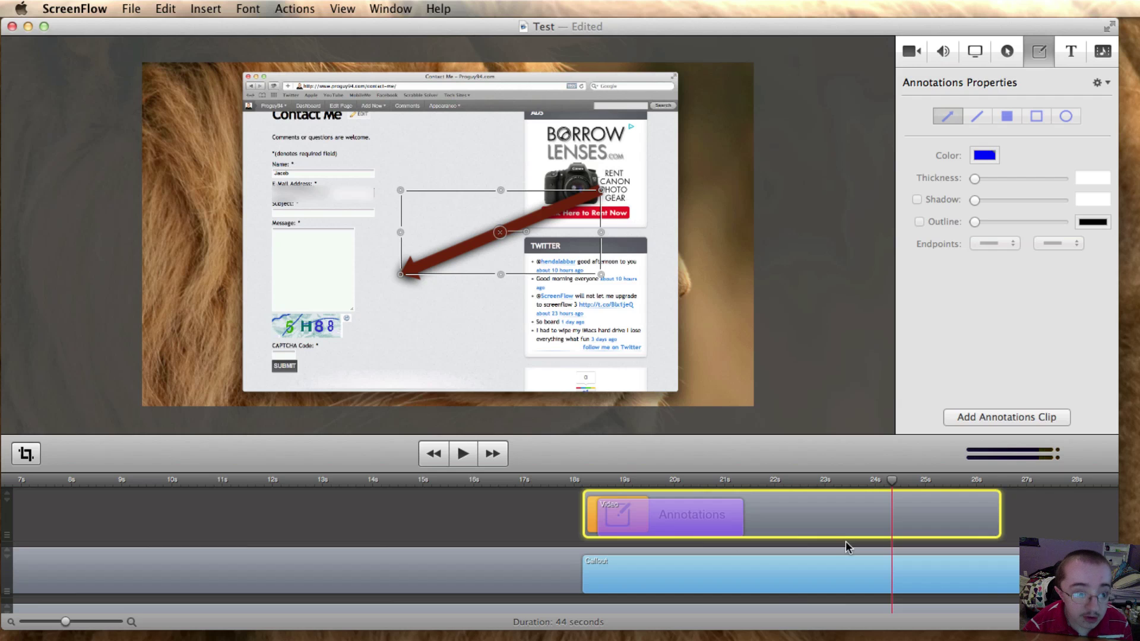
pyautogui.click(140, 8)
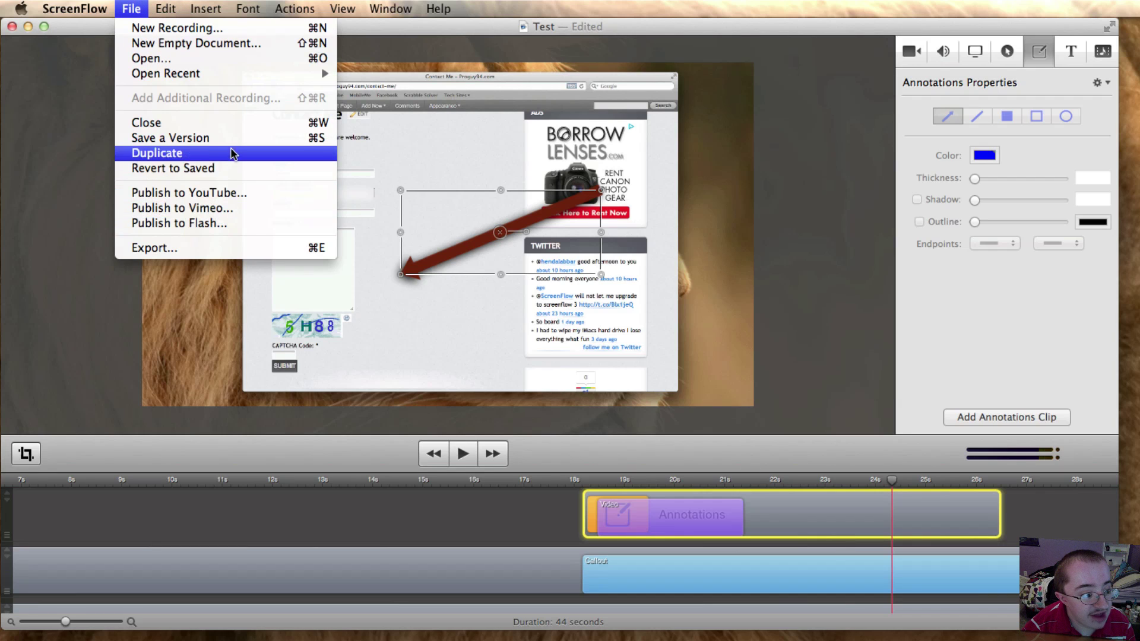
# Save a version of the Test project with File > Save a Version
pyautogui.click(221, 139)
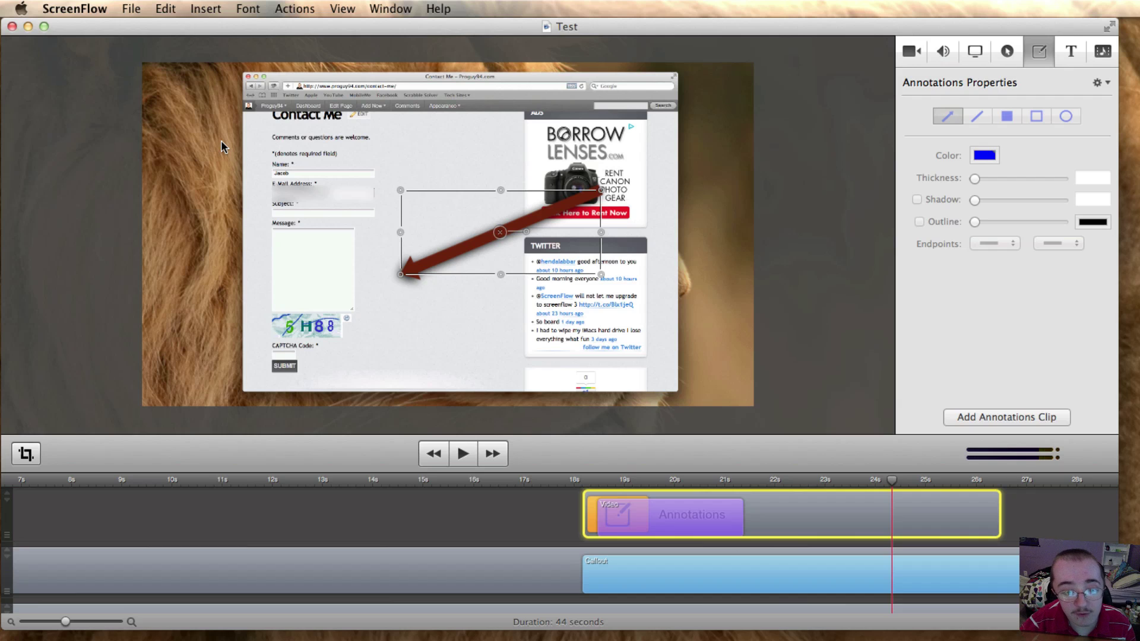
pyautogui.click(127, 8)
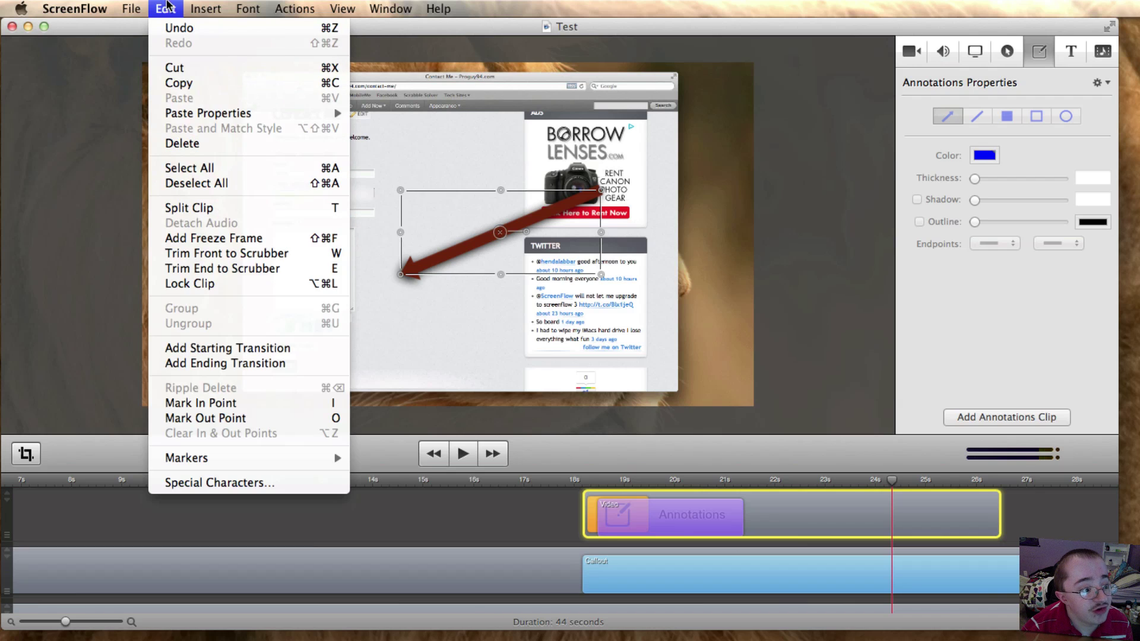
# Look through the Insert, Font and Actions menus, then close them without choosing anything
pyautogui.moveTo(189, 5)
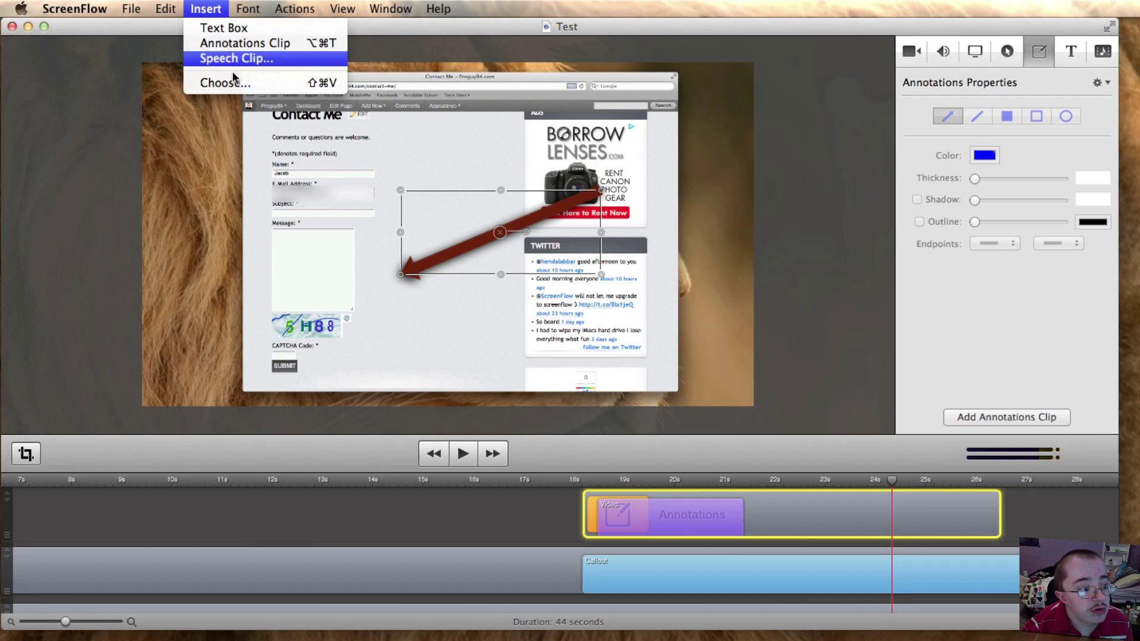
pyautogui.moveTo(237, 11)
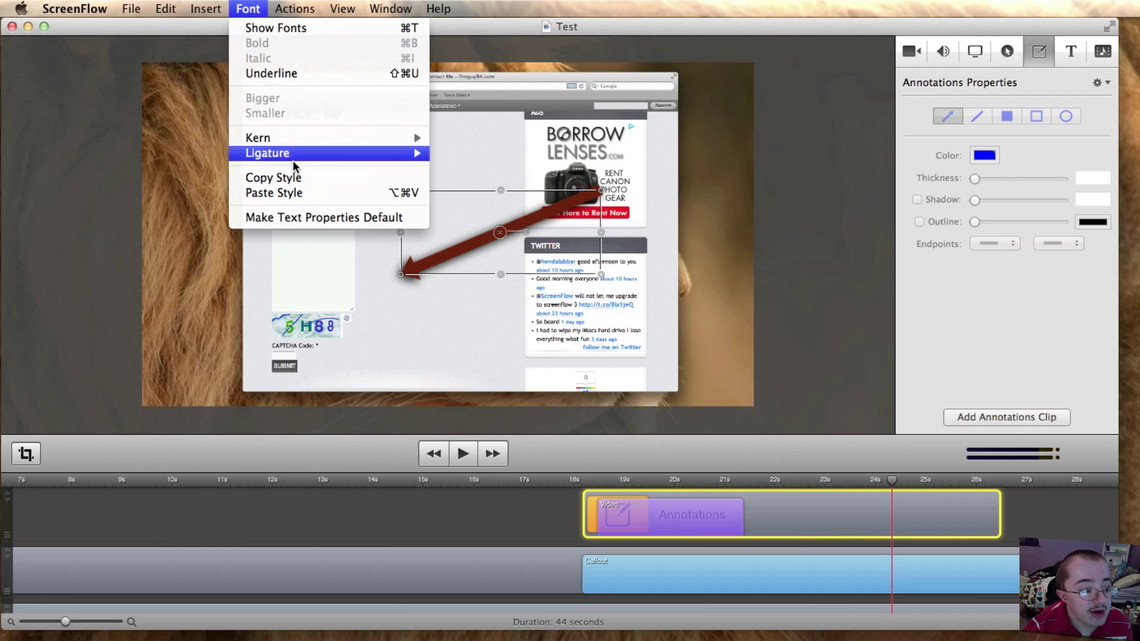
pyautogui.click(352, 21)
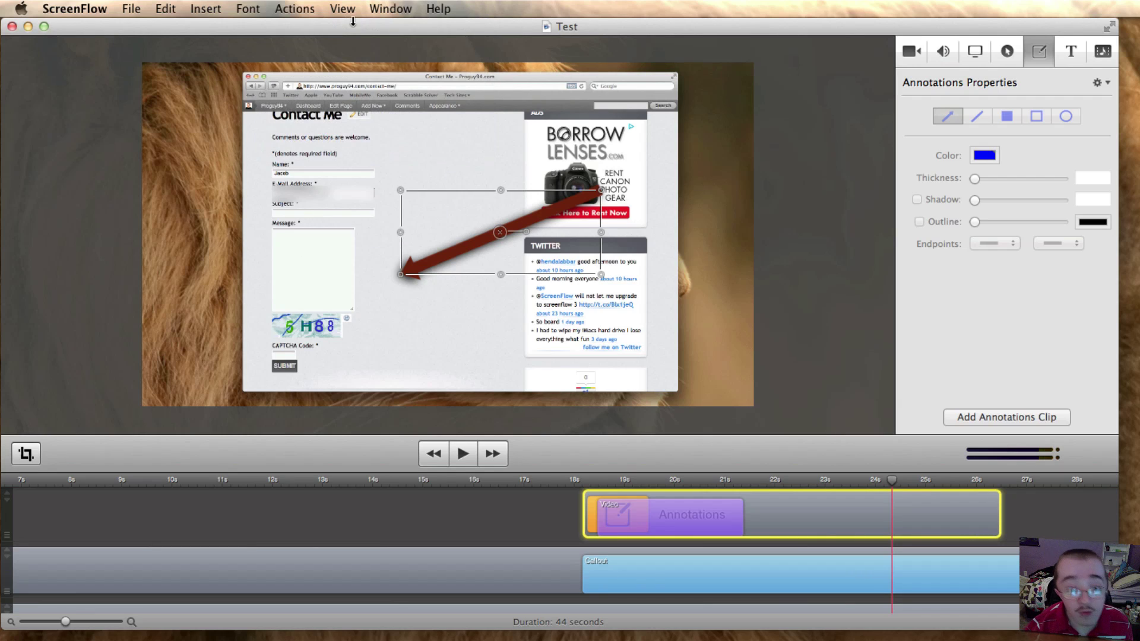